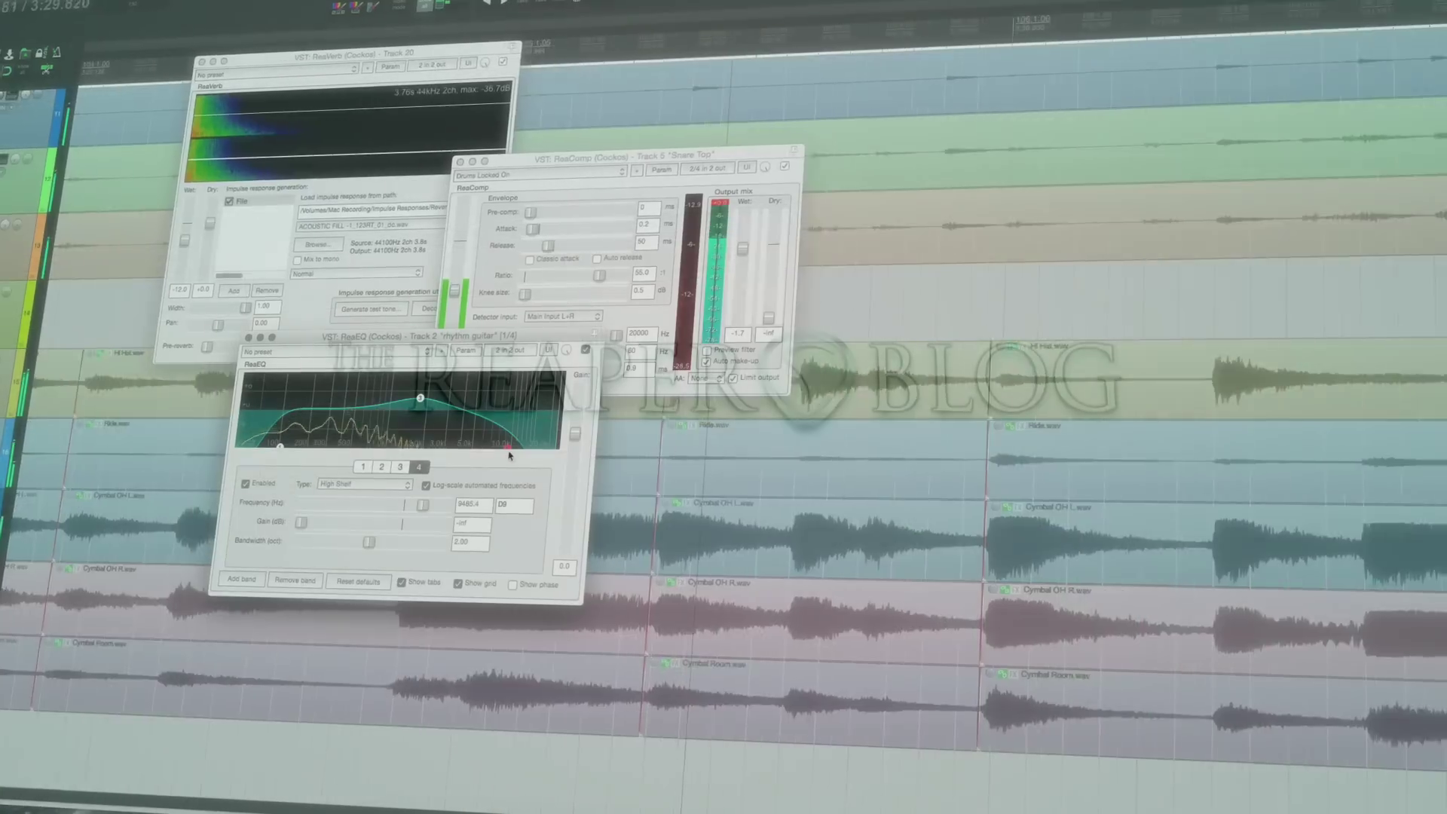
# Drag ReaEQ band 4 right to raise its frequency to about 18.8 kHz
pyautogui.moveTo(510, 453); pyautogui.dragTo(546, 453)
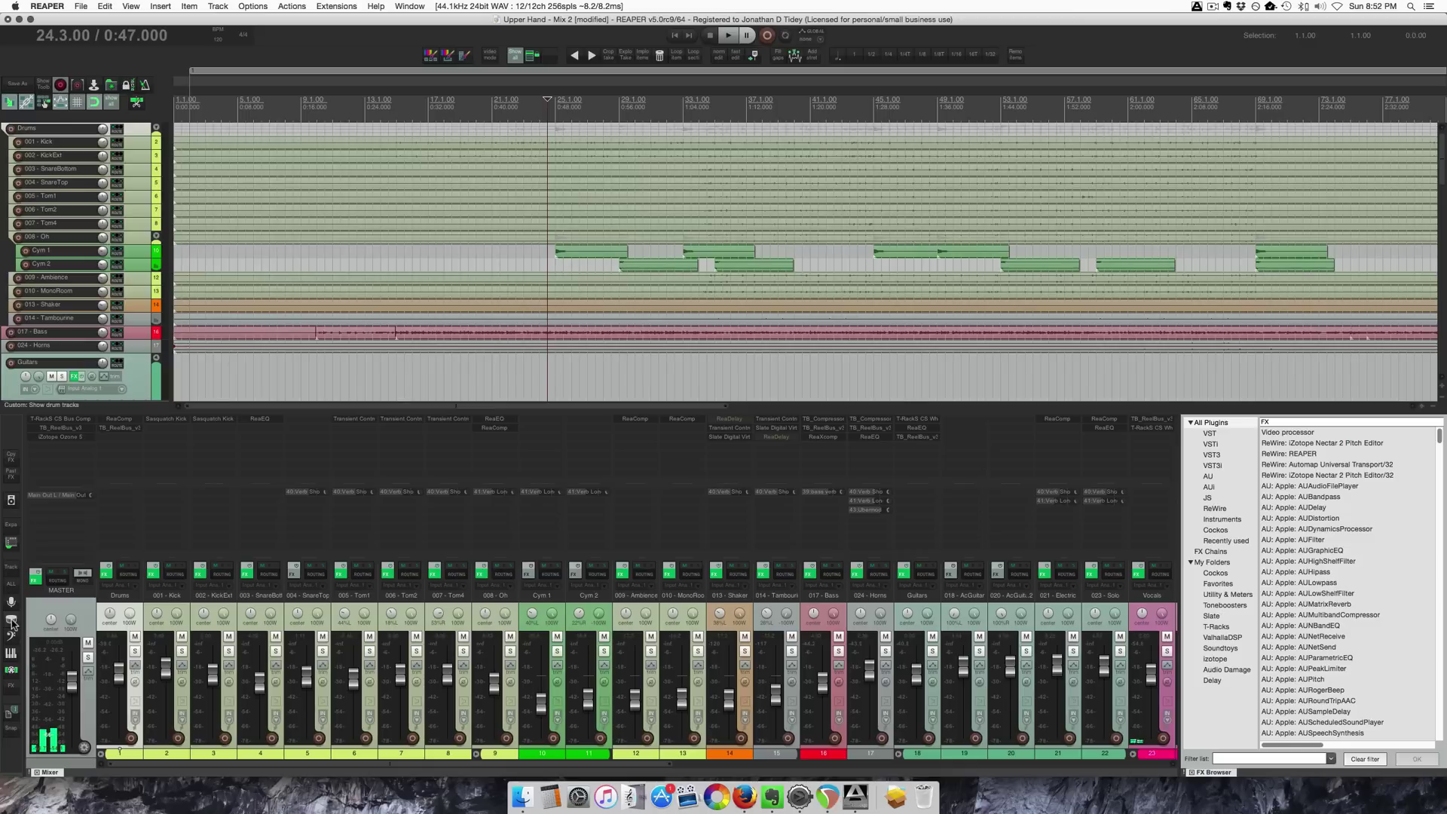
pyautogui.click(11, 622)
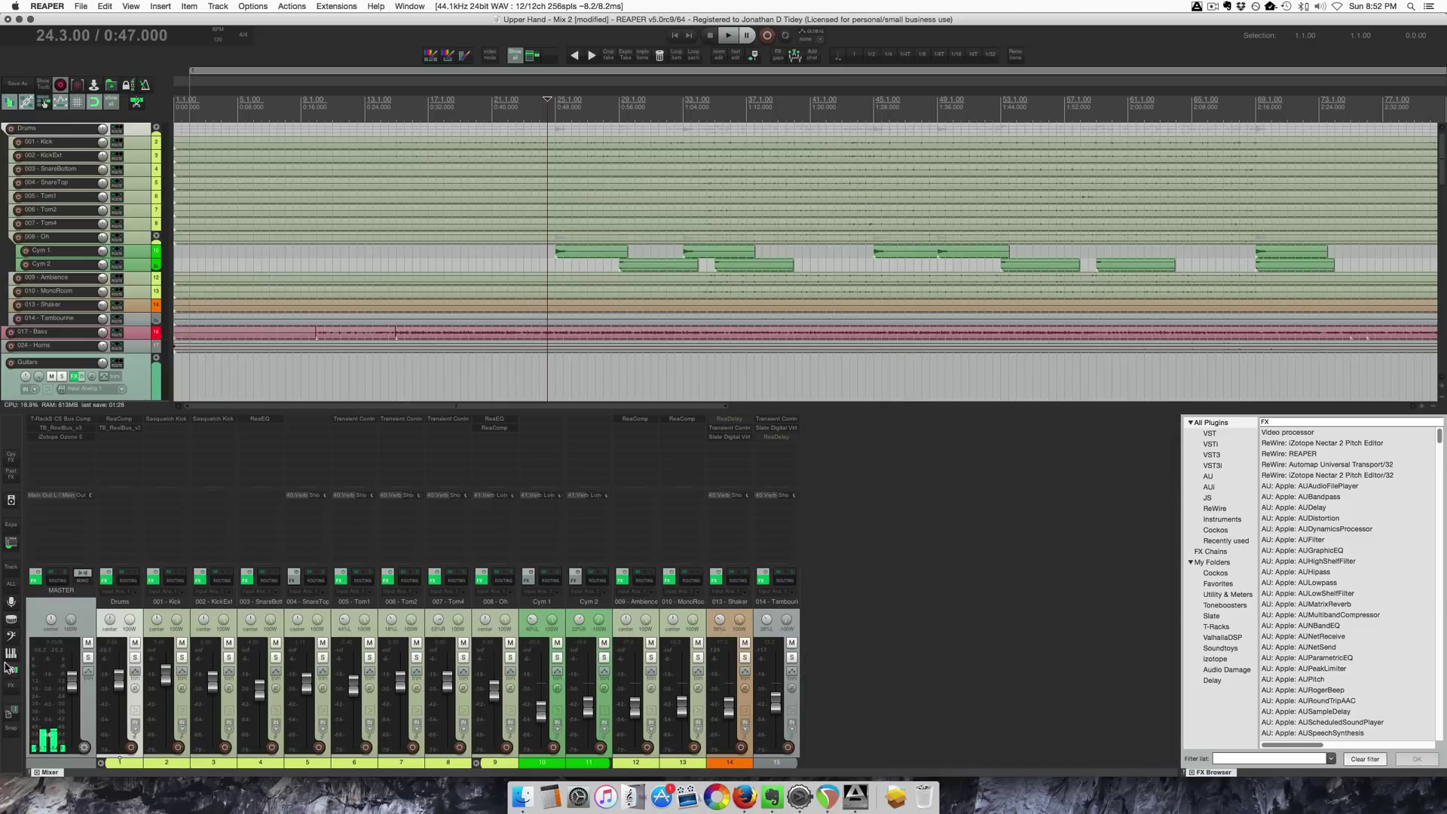
pyautogui.click(11, 604)
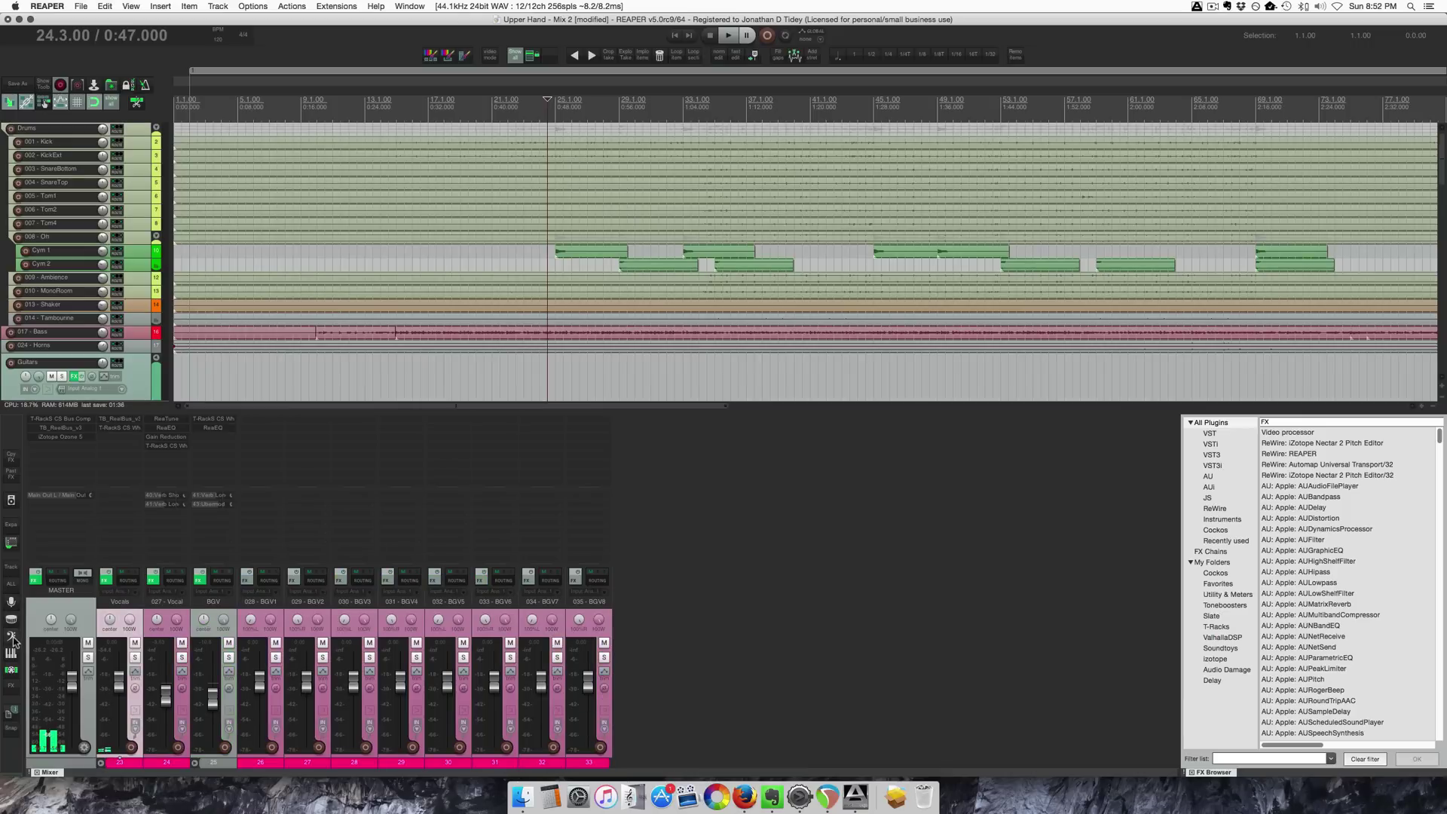
pyautogui.click(13, 673)
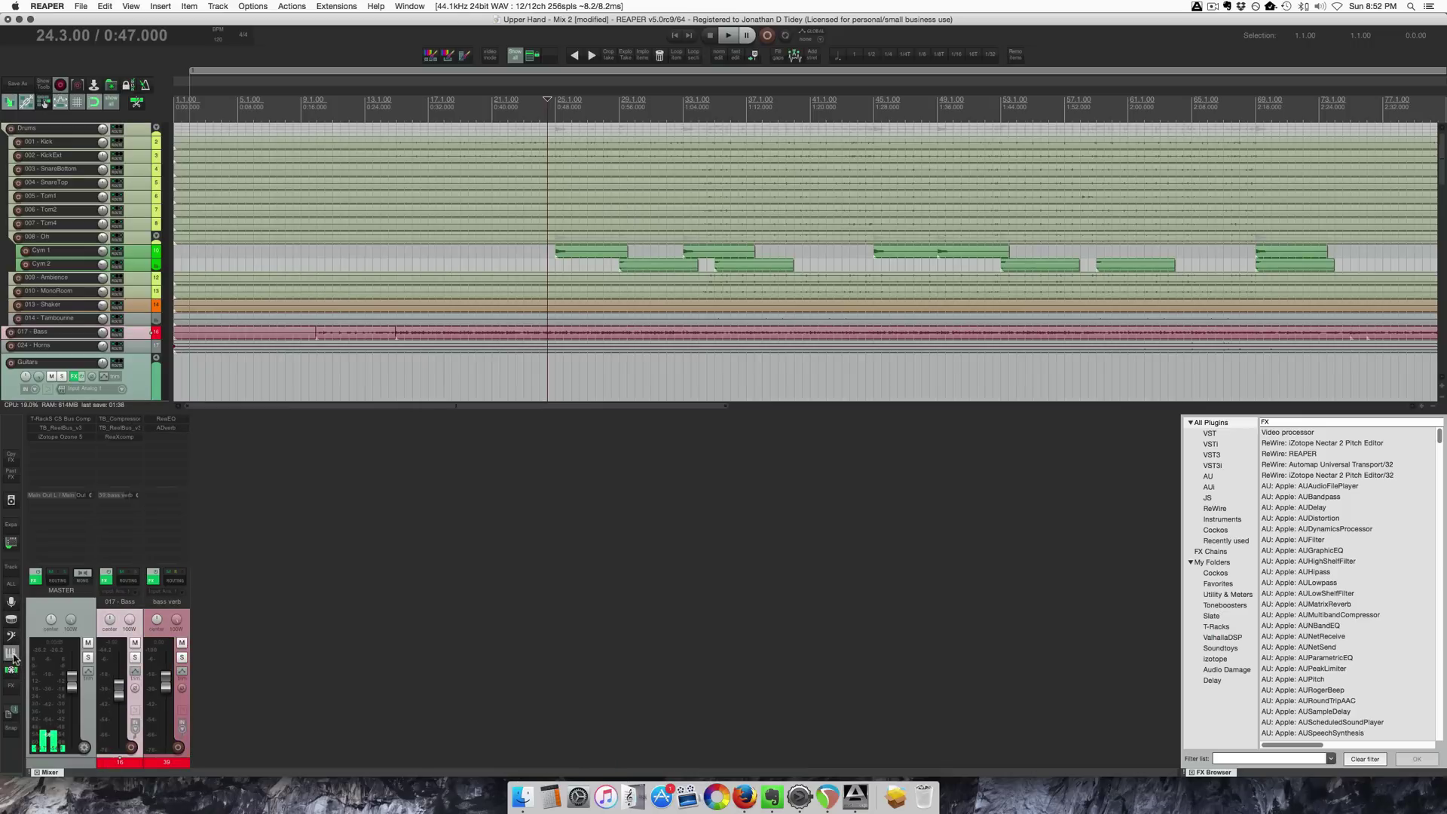
pyautogui.click(11, 653)
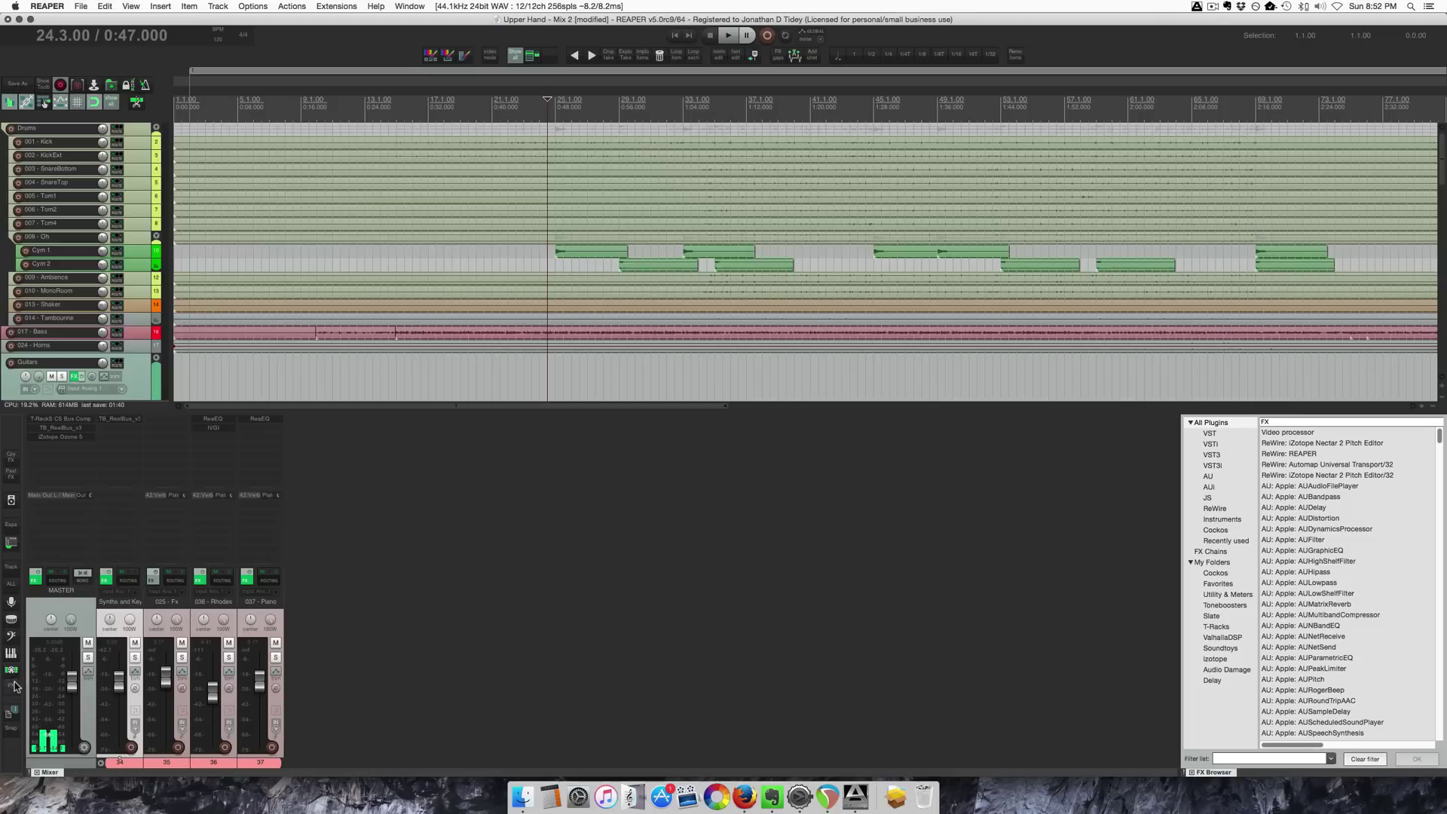
pyautogui.click(12, 694)
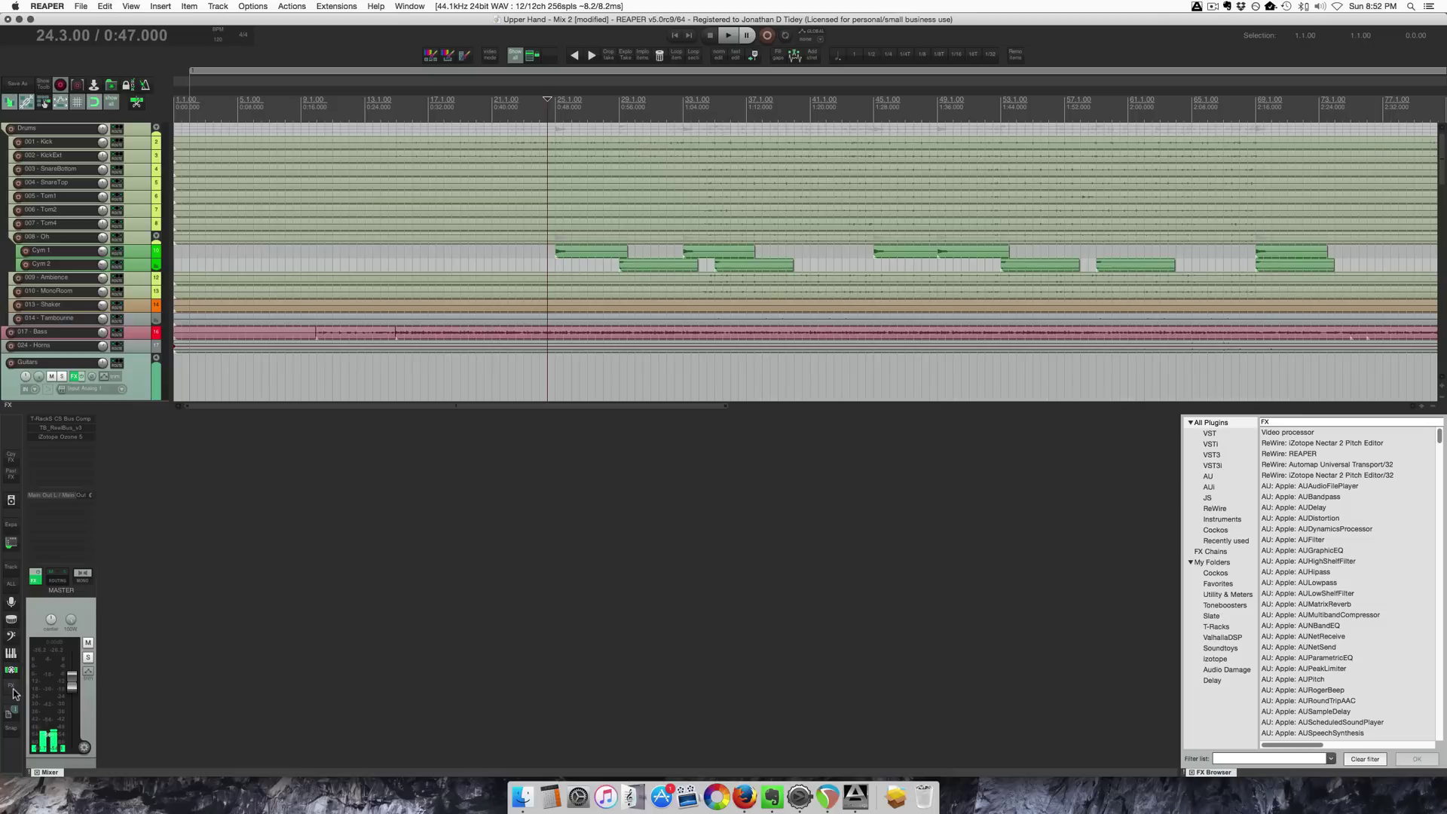
pyautogui.click(12, 688)
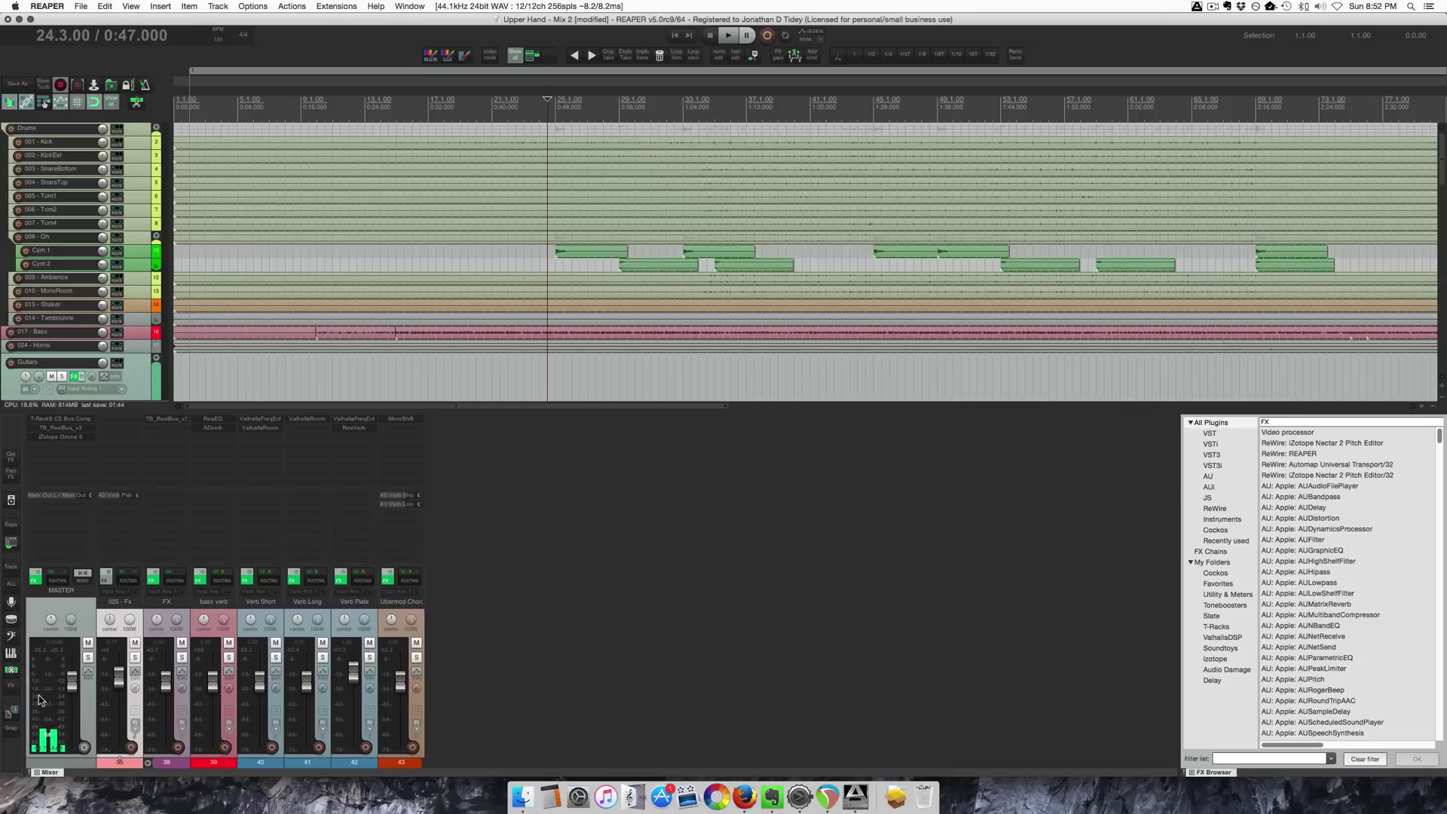
pyautogui.click(11, 586)
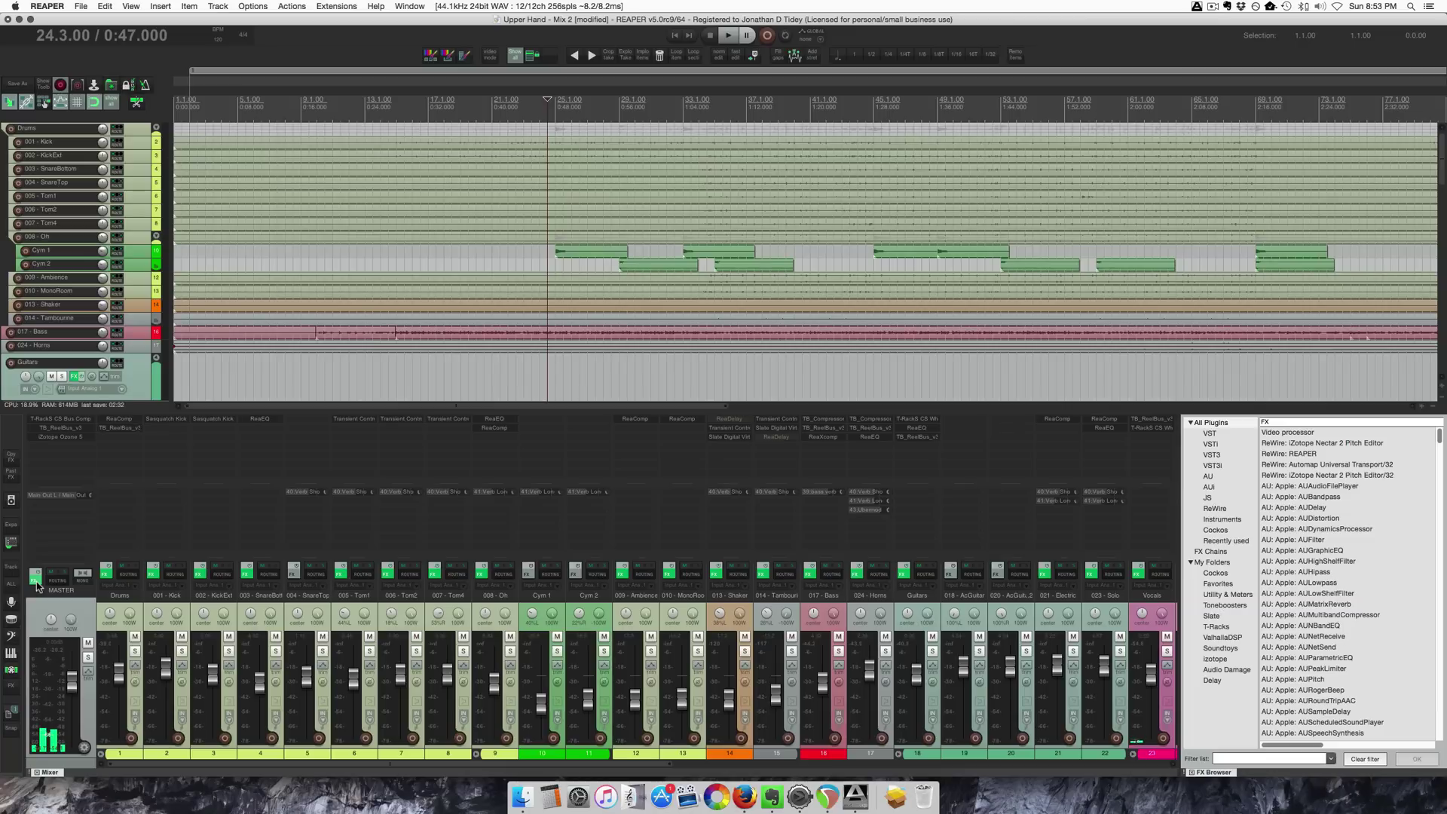
# Select reaconsole_customcommands.txt in REAPER's Application Support folder and open it in TextEdit
pyautogui.press('super+Tab')
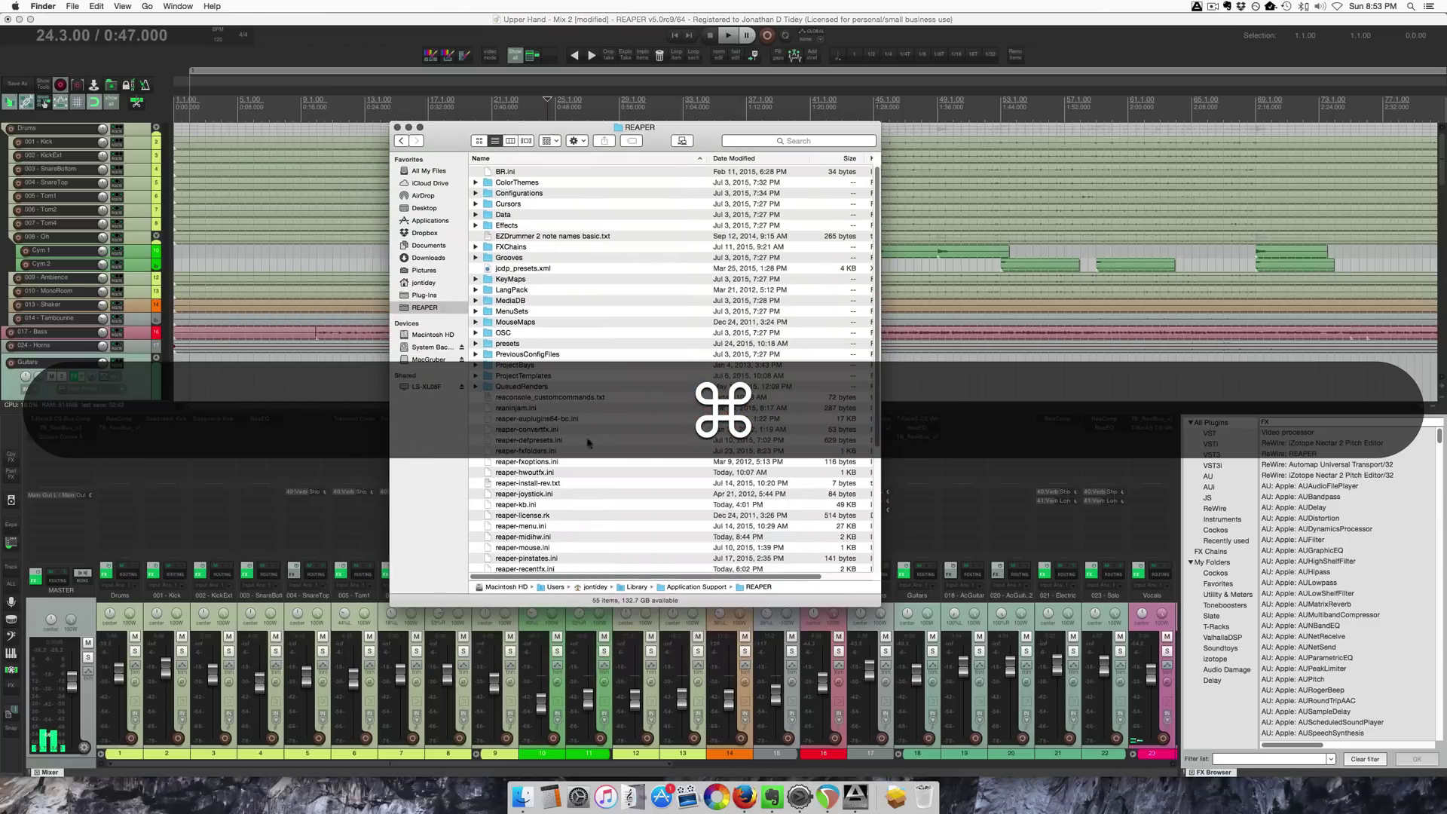
pyautogui.click(337, 41)
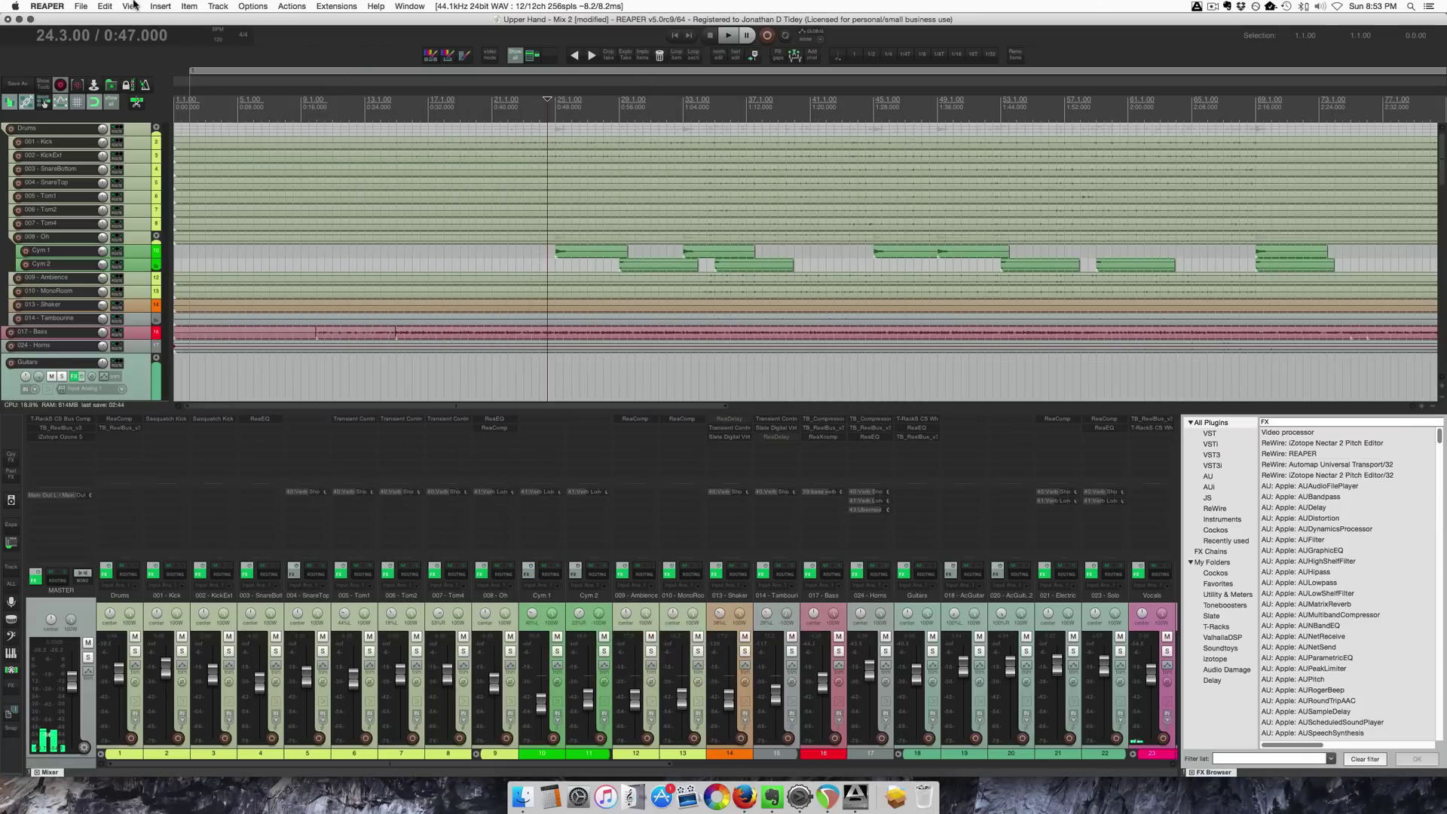
pyautogui.click(248, 7)
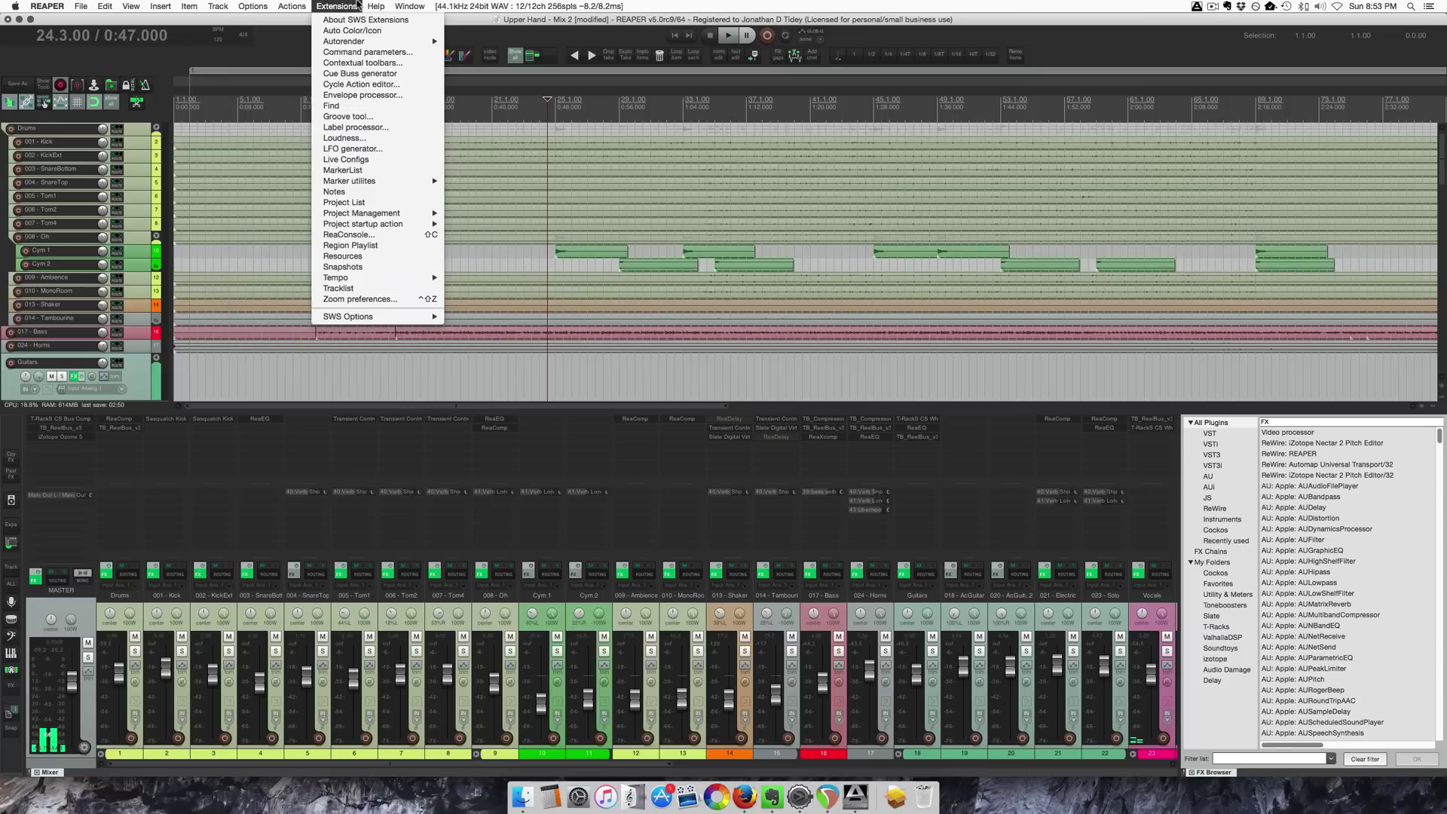
pyautogui.press('super+Tab')
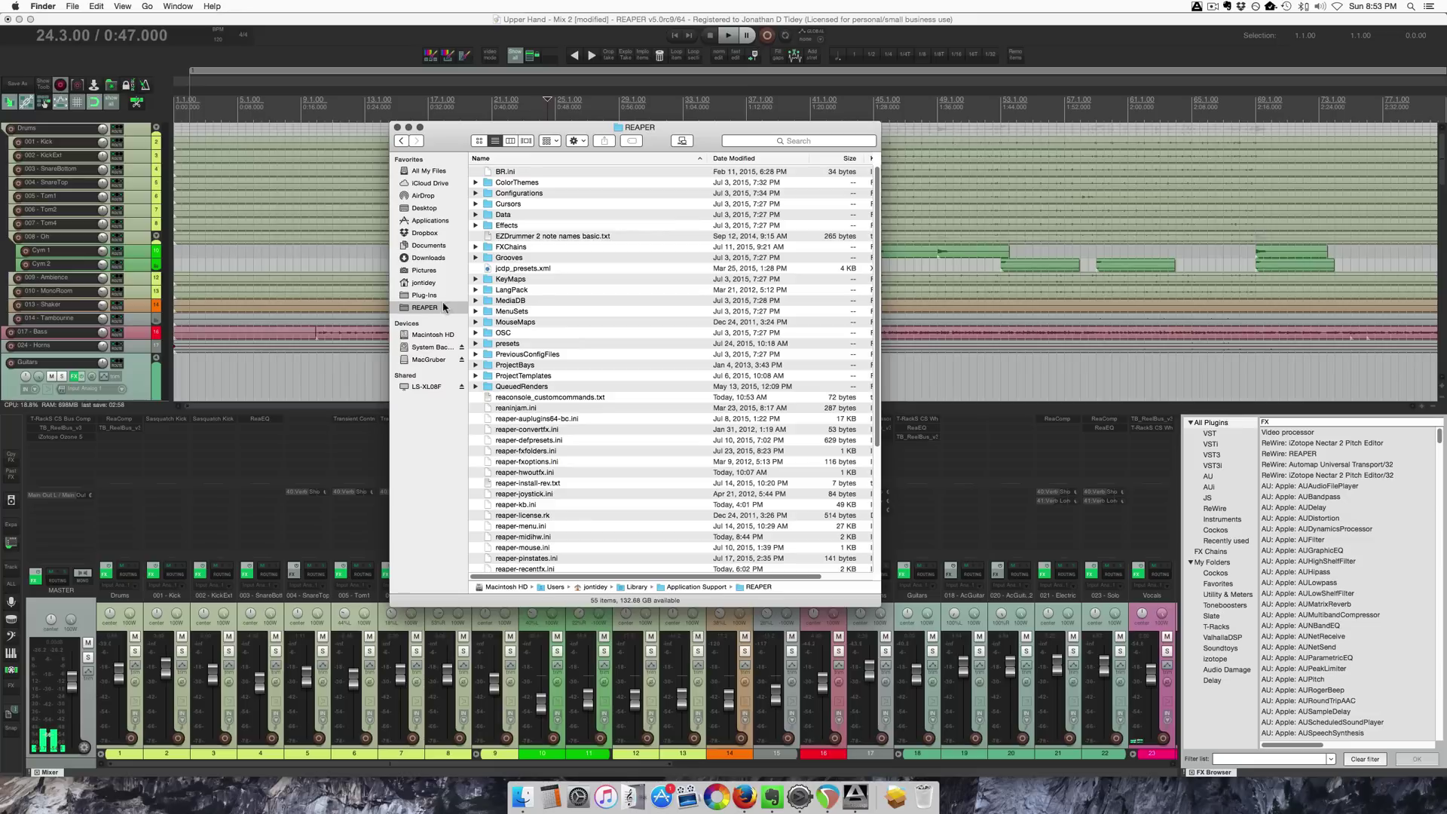
pyautogui.scroll(-5, 565, 351)
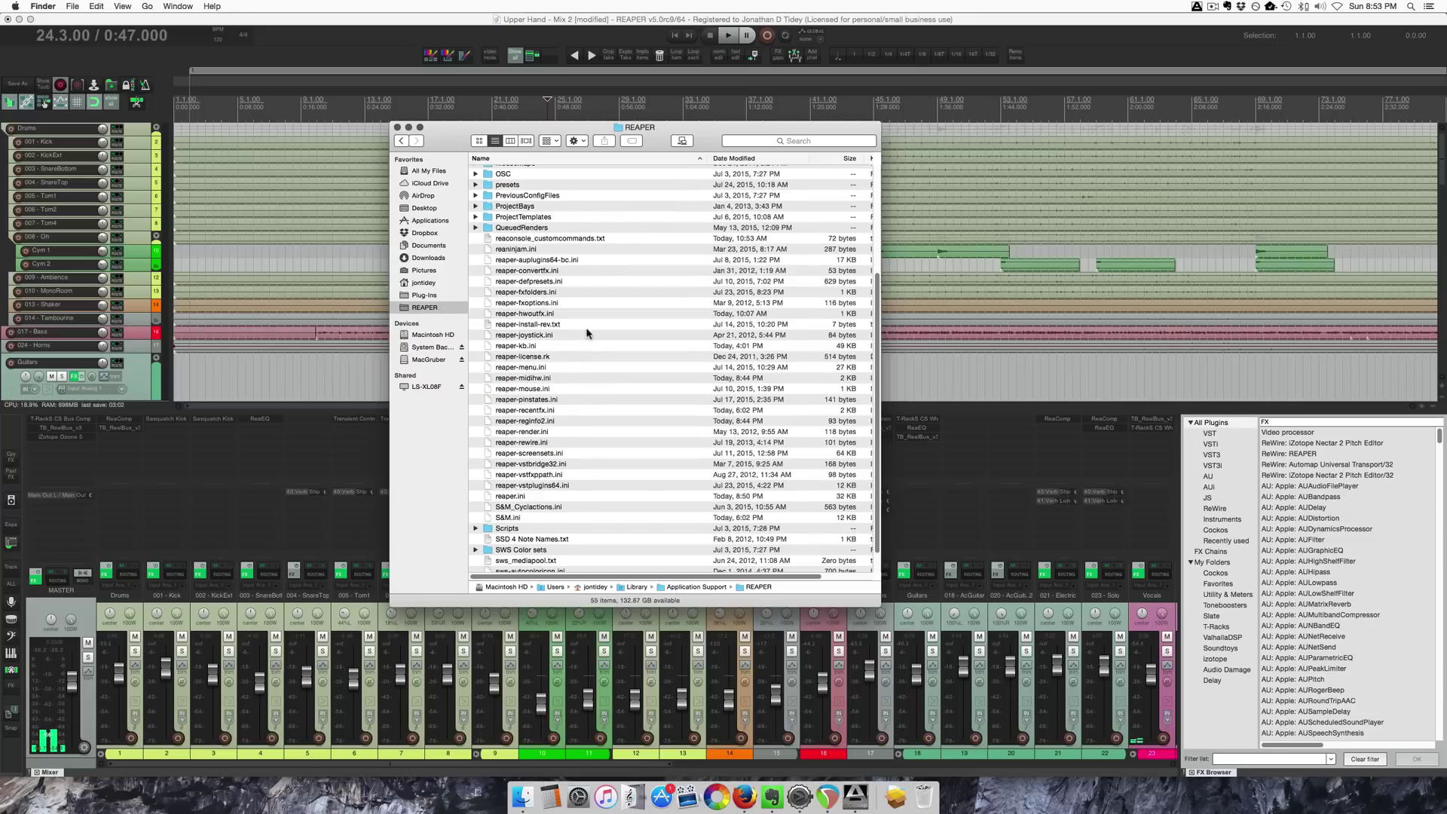
pyautogui.click(622, 239)
pyautogui.scroll(1, 635, 300)
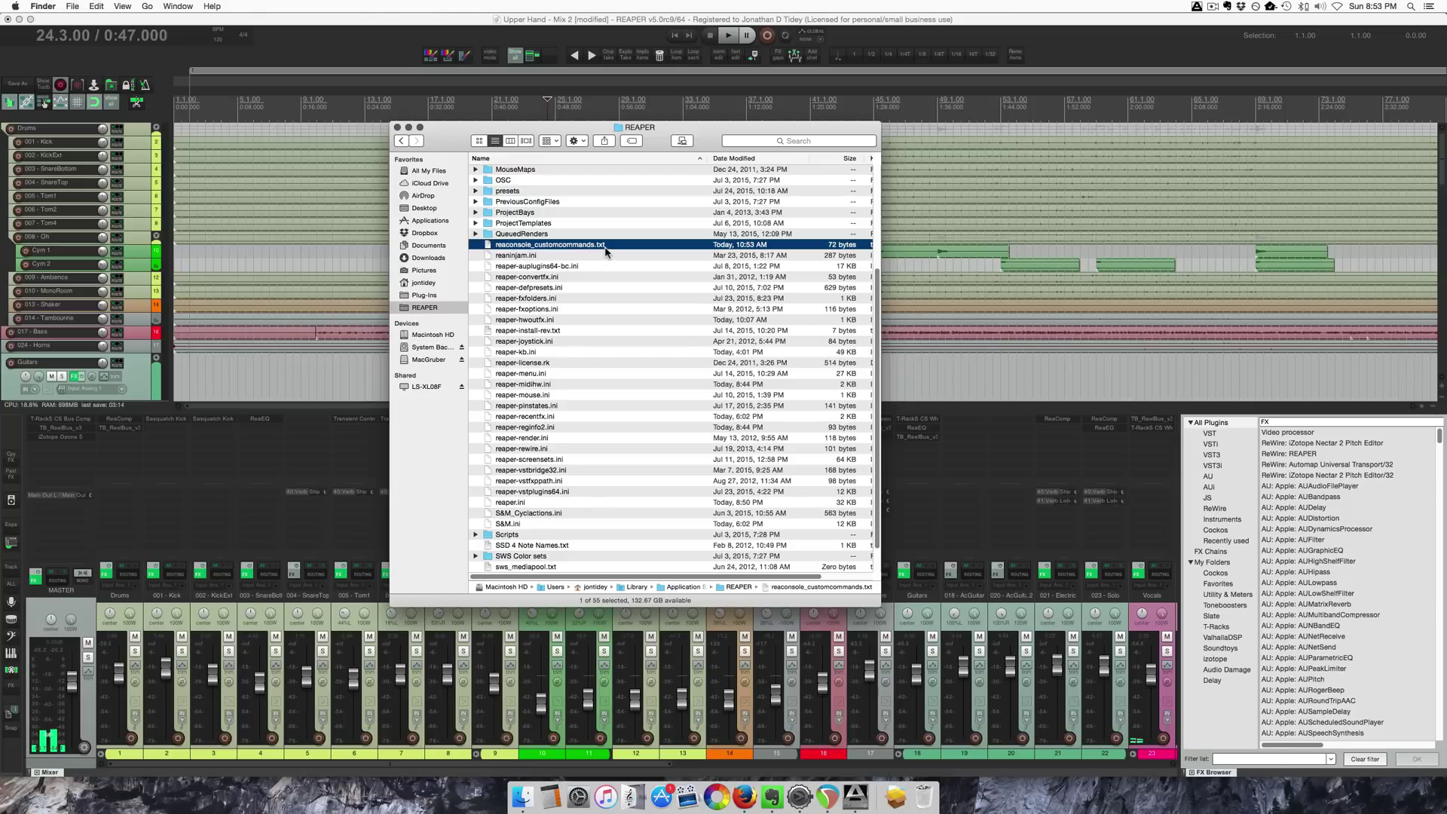
pyautogui.press('super+o')
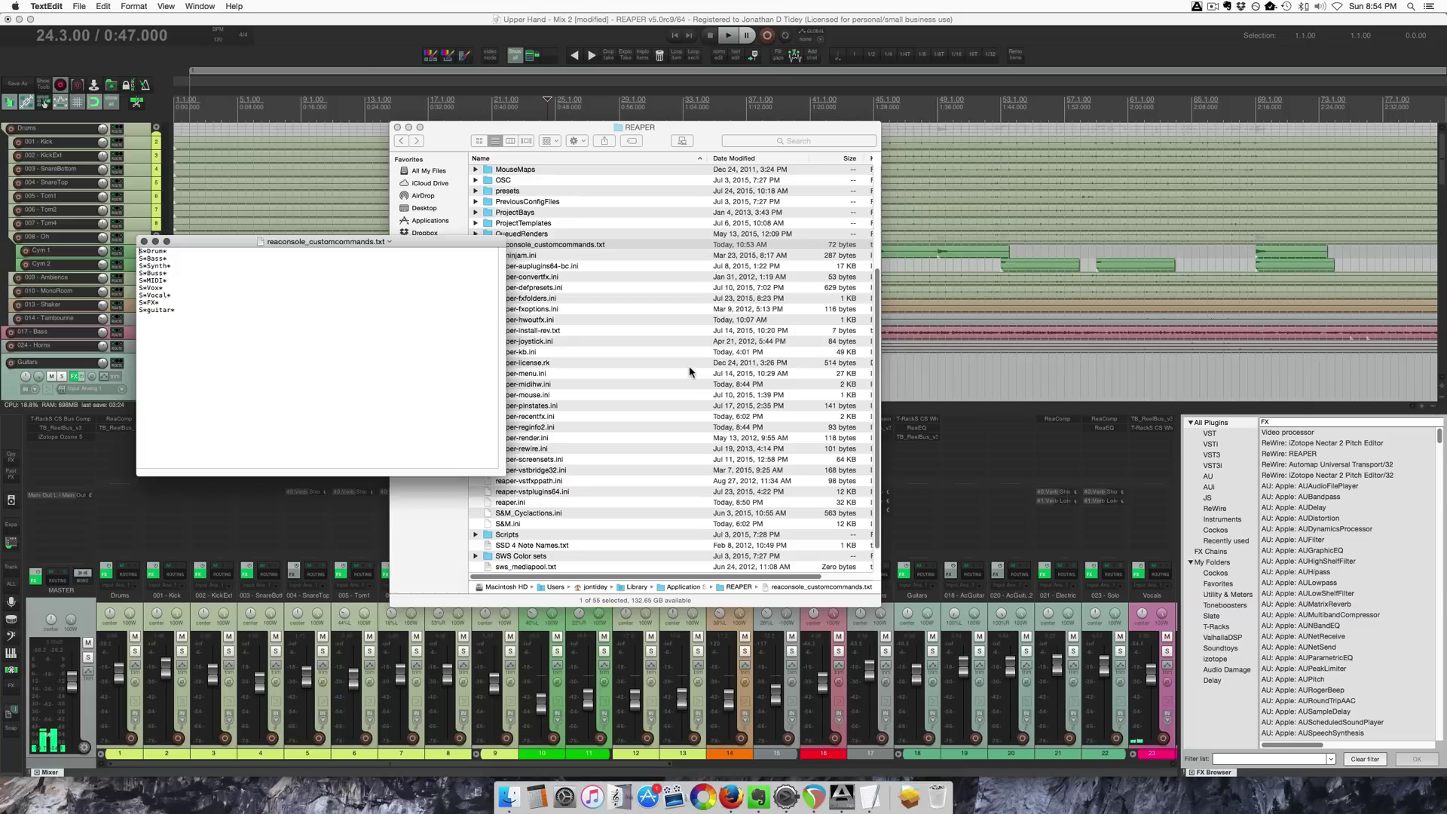
# Review the file's console command lines, from S*Drum* through the S*Synth* and S*guitar* entries
pyautogui.press('super+shift+Right')
pyautogui.press('super+Down')
pyautogui.moveTo(146, 310); pyautogui.dragTo(171, 311)
pyautogui.click(181, 317)
pyautogui.click(174, 265)
# Close the commands file and browse the 's*' console command actions, such as S*Bass* and S*guitar*, in REAPER's Actions list
pyautogui.click(145, 242)
pyautogui.click(288, 400)
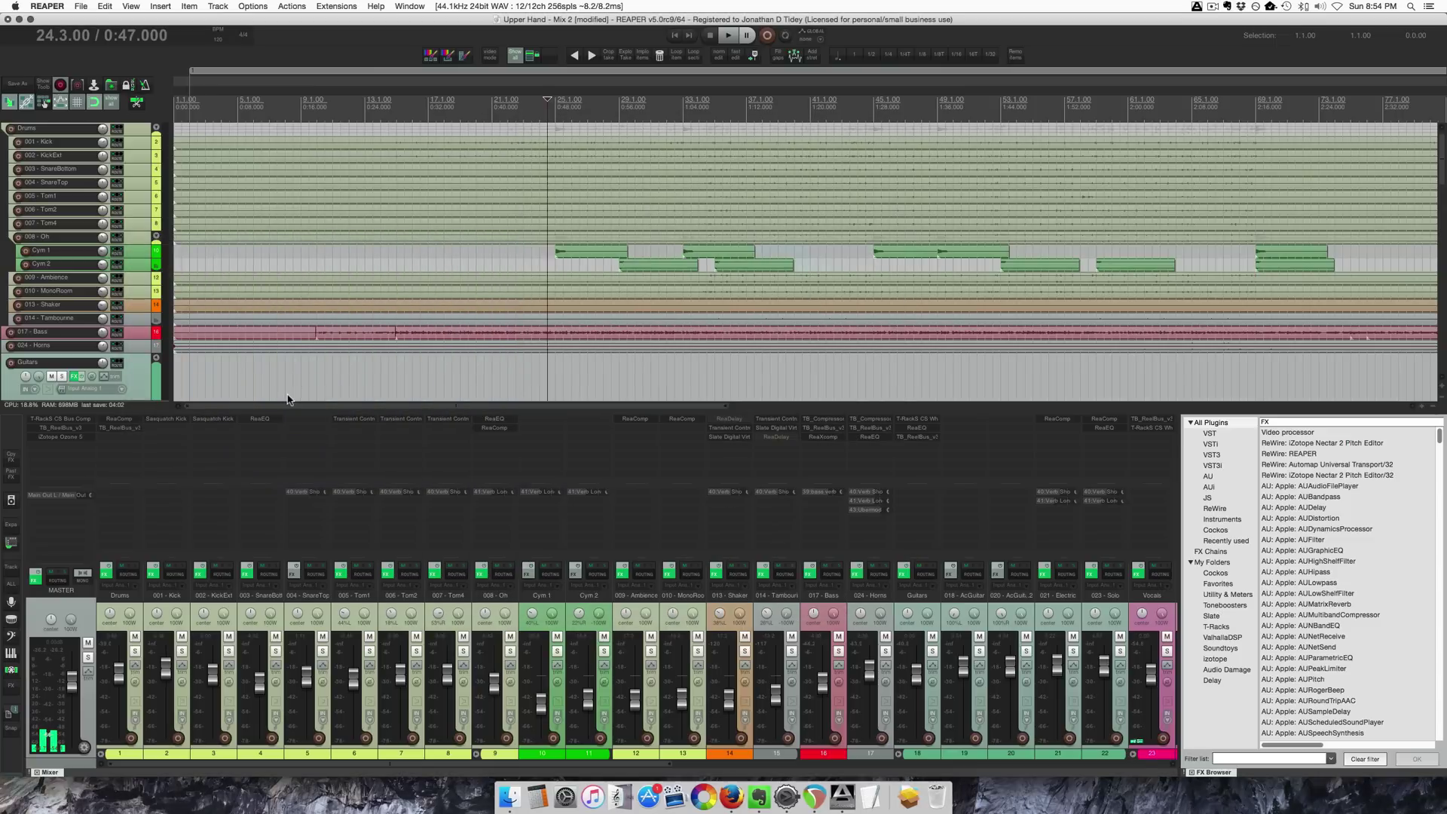
pyautogui.hotkey('shift', '/')
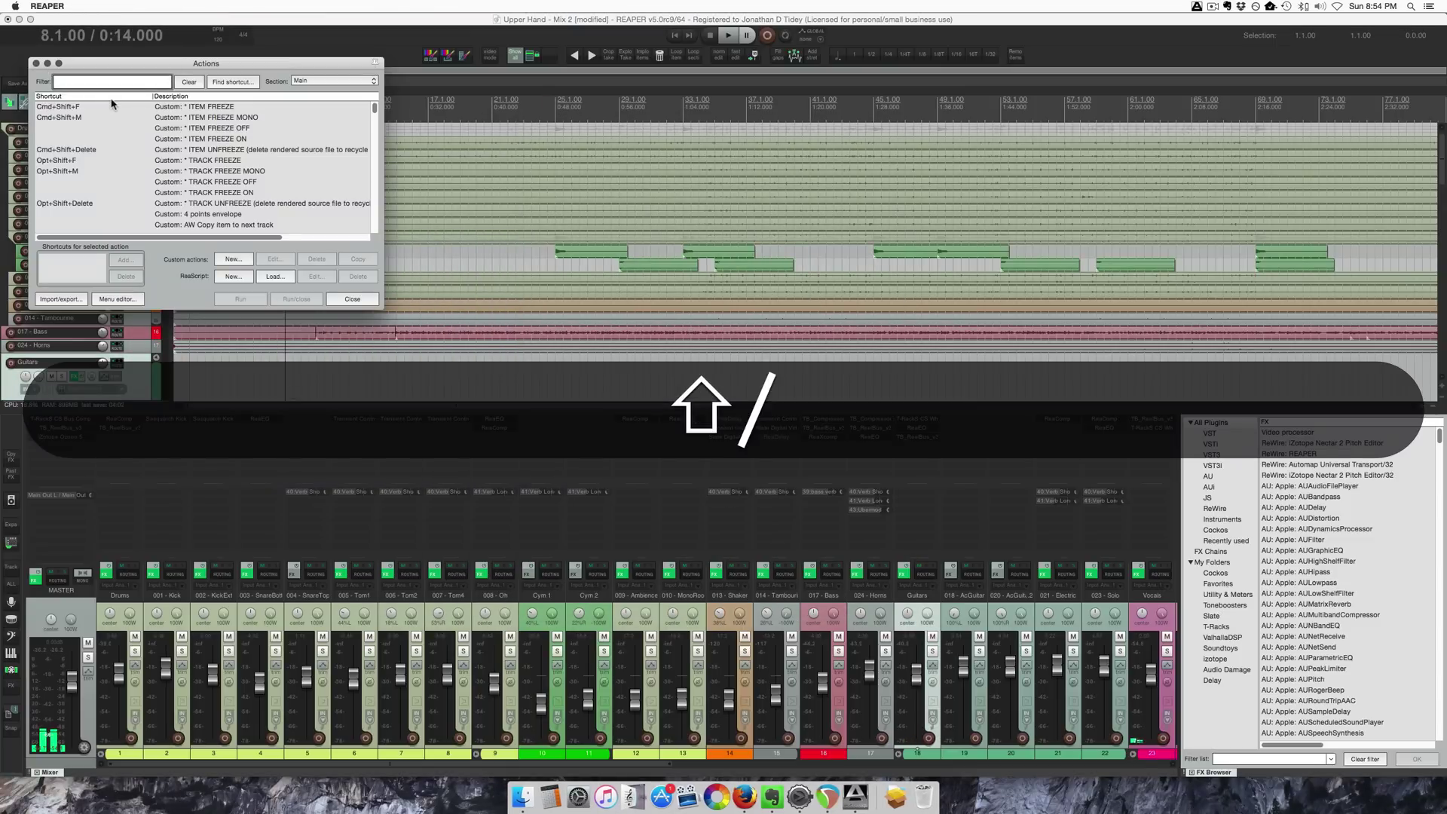
pyautogui.write('s')
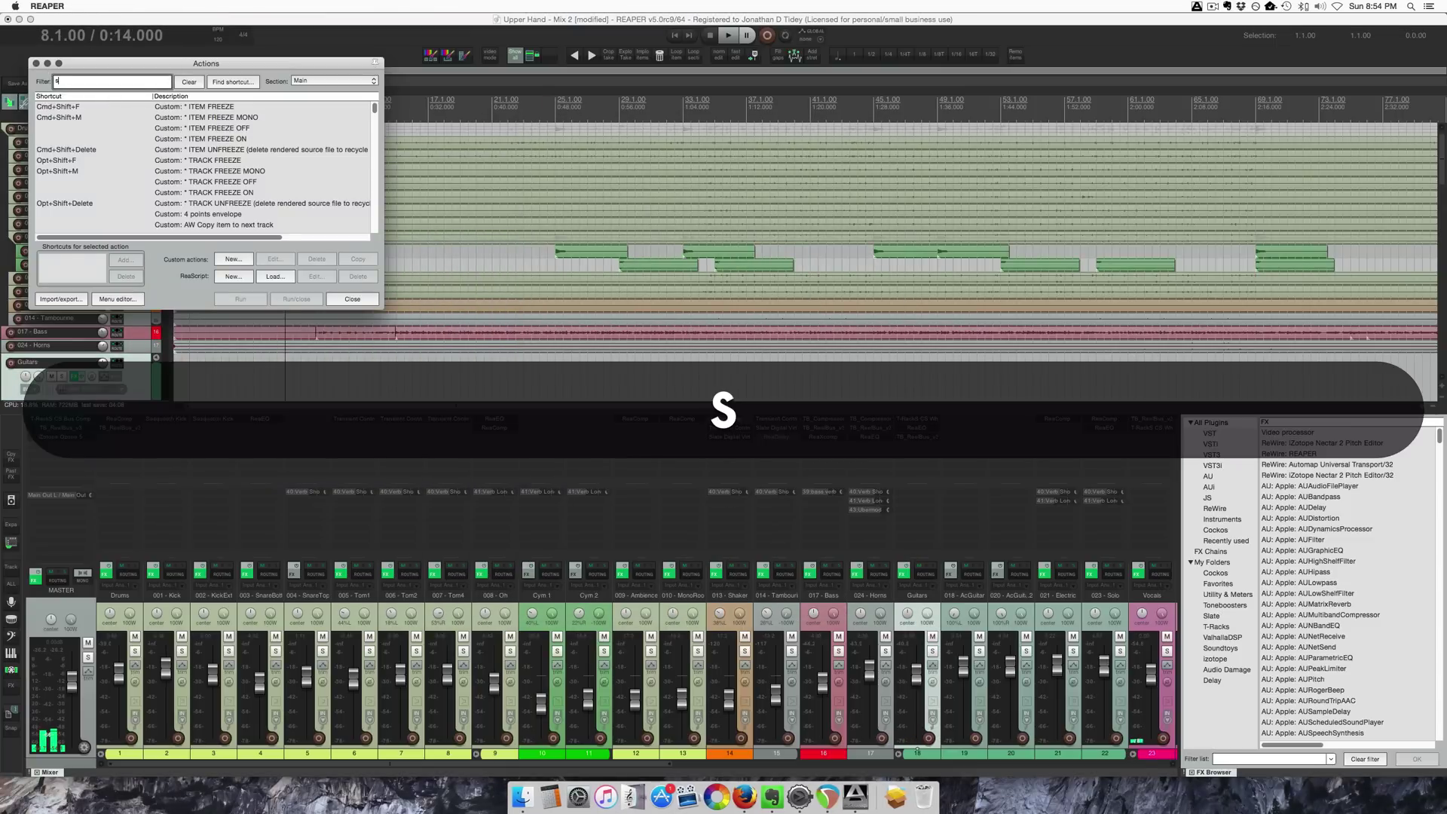
pyautogui.write('*')
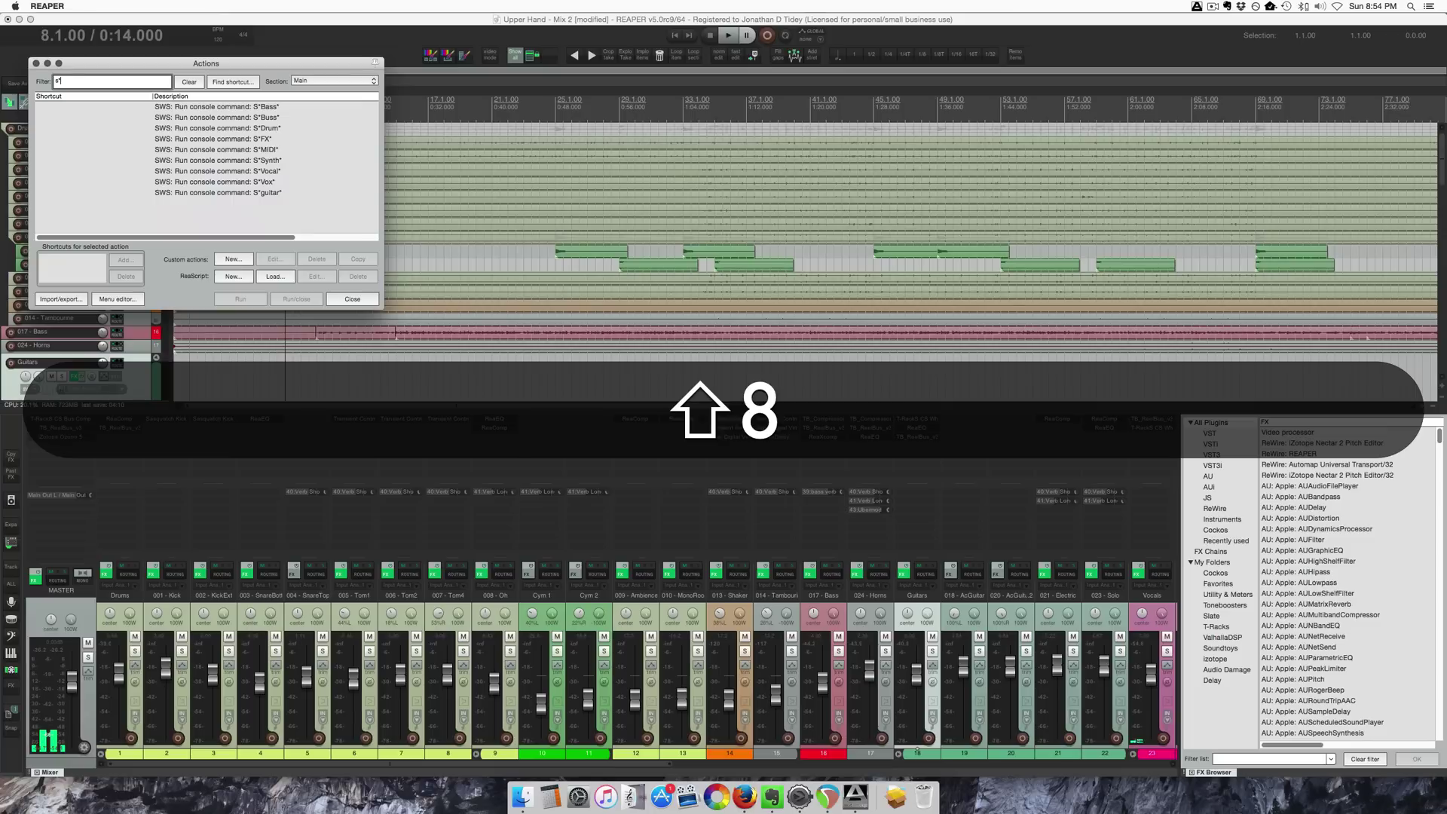
pyautogui.click(234, 107)
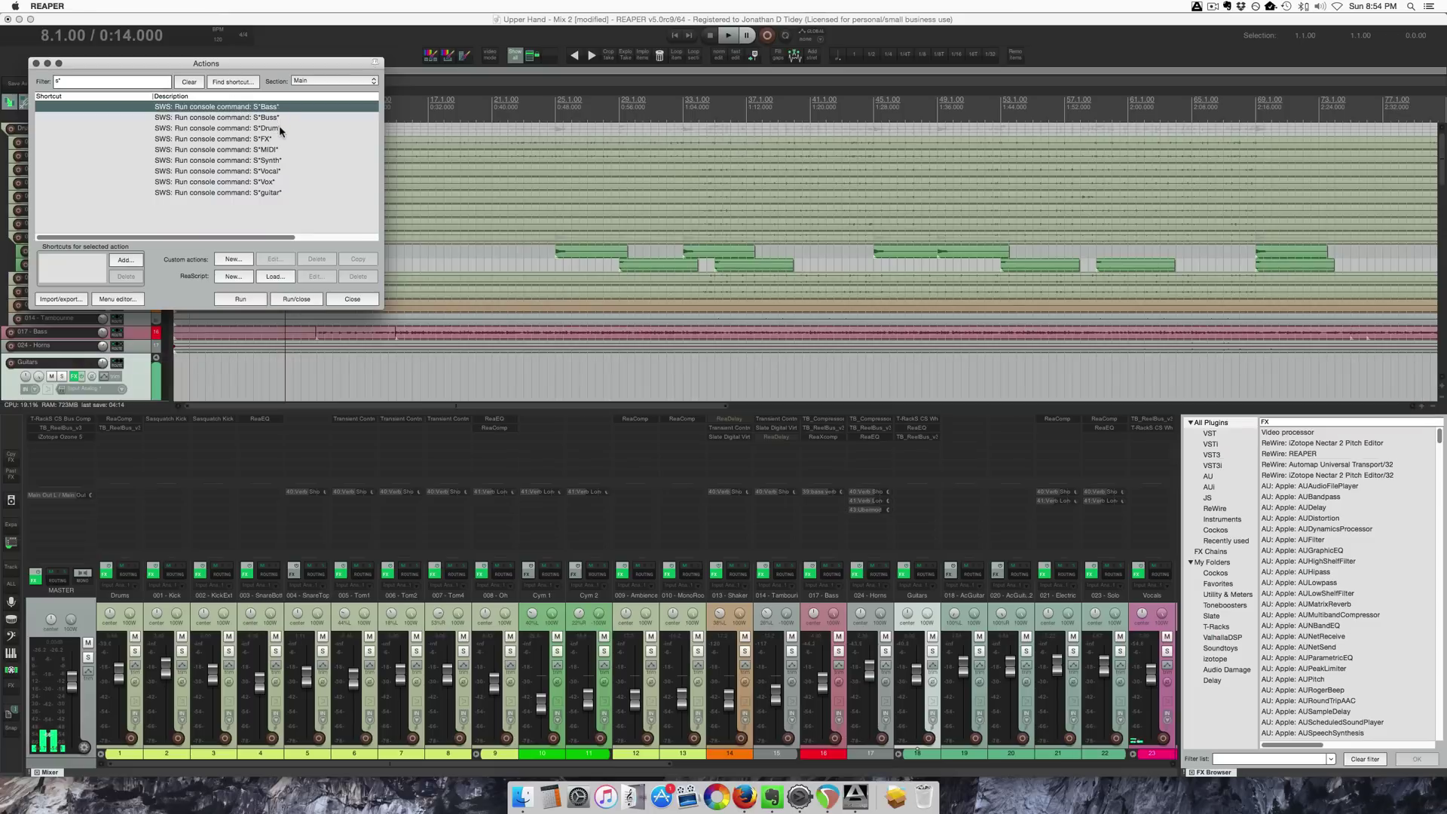
pyautogui.click(285, 191)
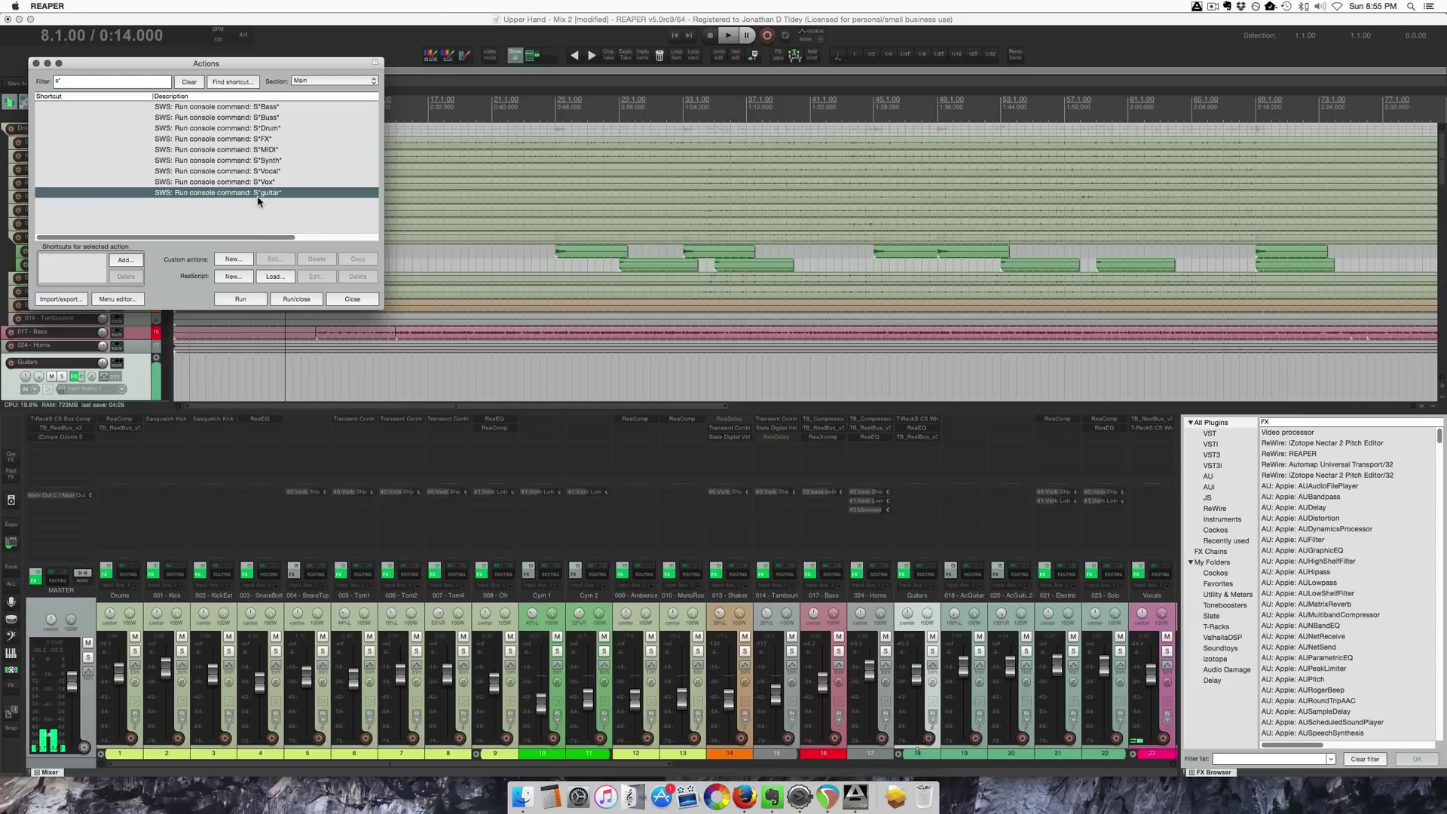
# Filter the Actions list for 'drum' and copy the Custom: Show drum tracks action
pyautogui.click(189, 81)
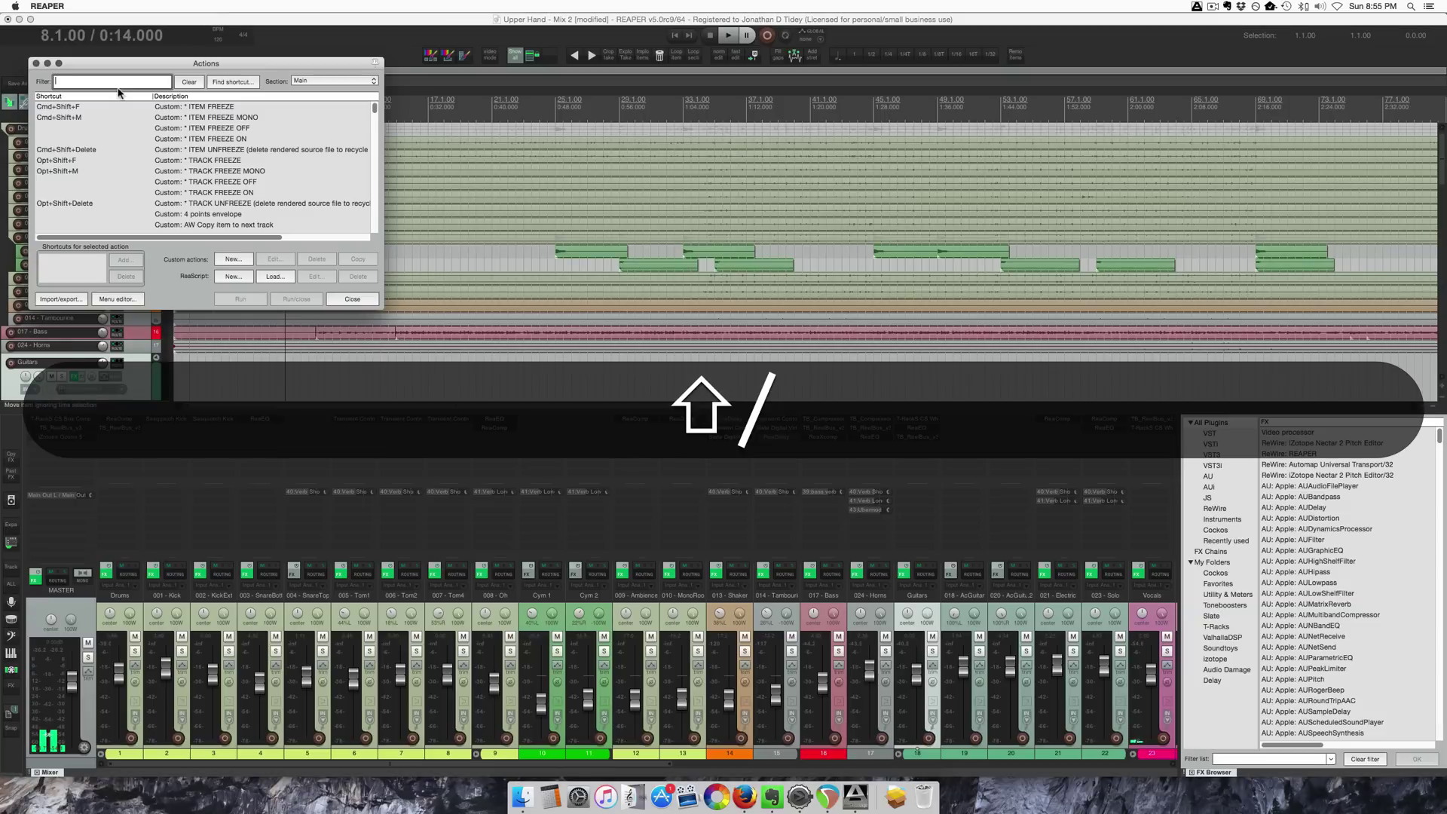
pyautogui.write('drum')
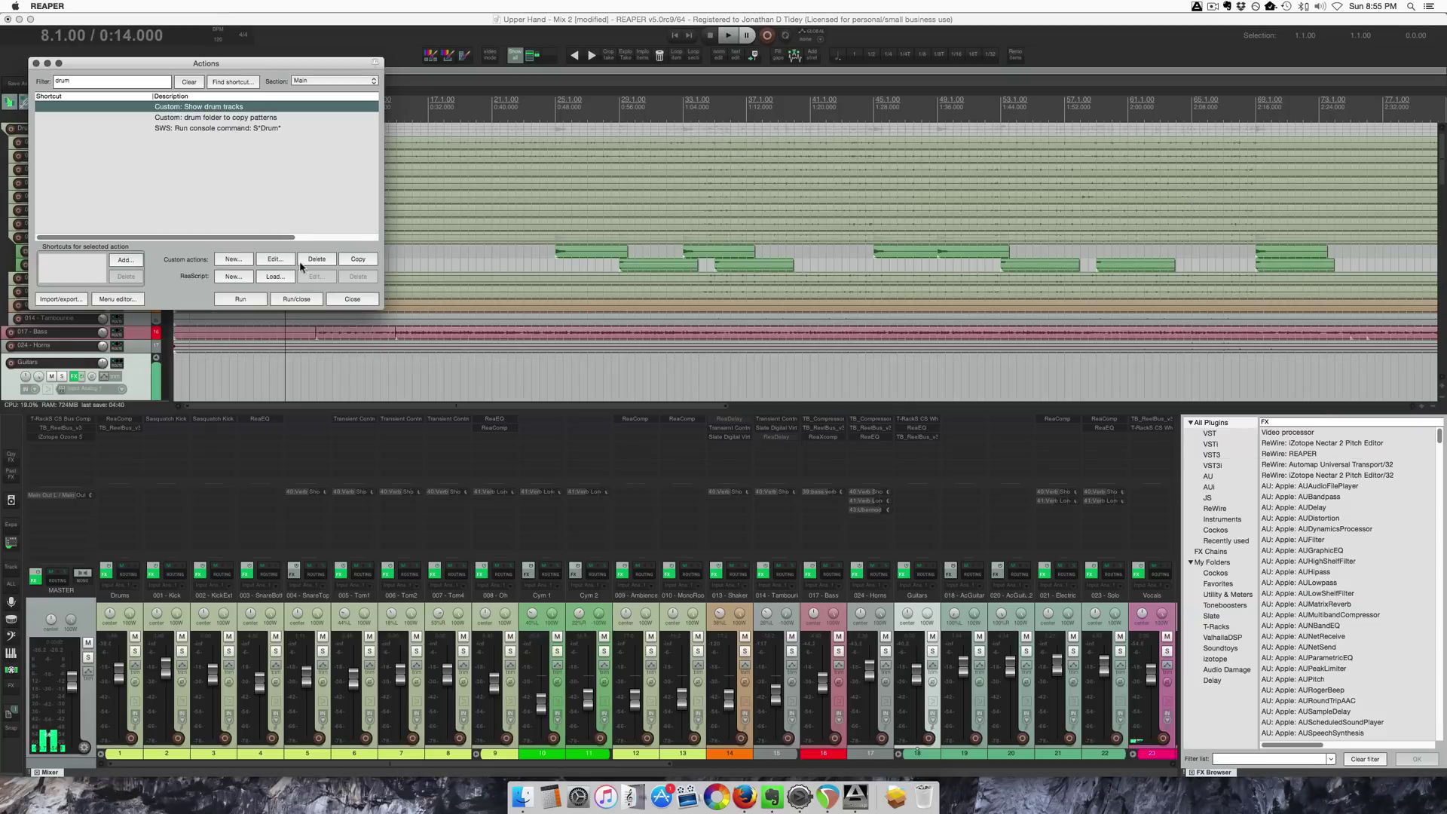
pyautogui.click(359, 260)
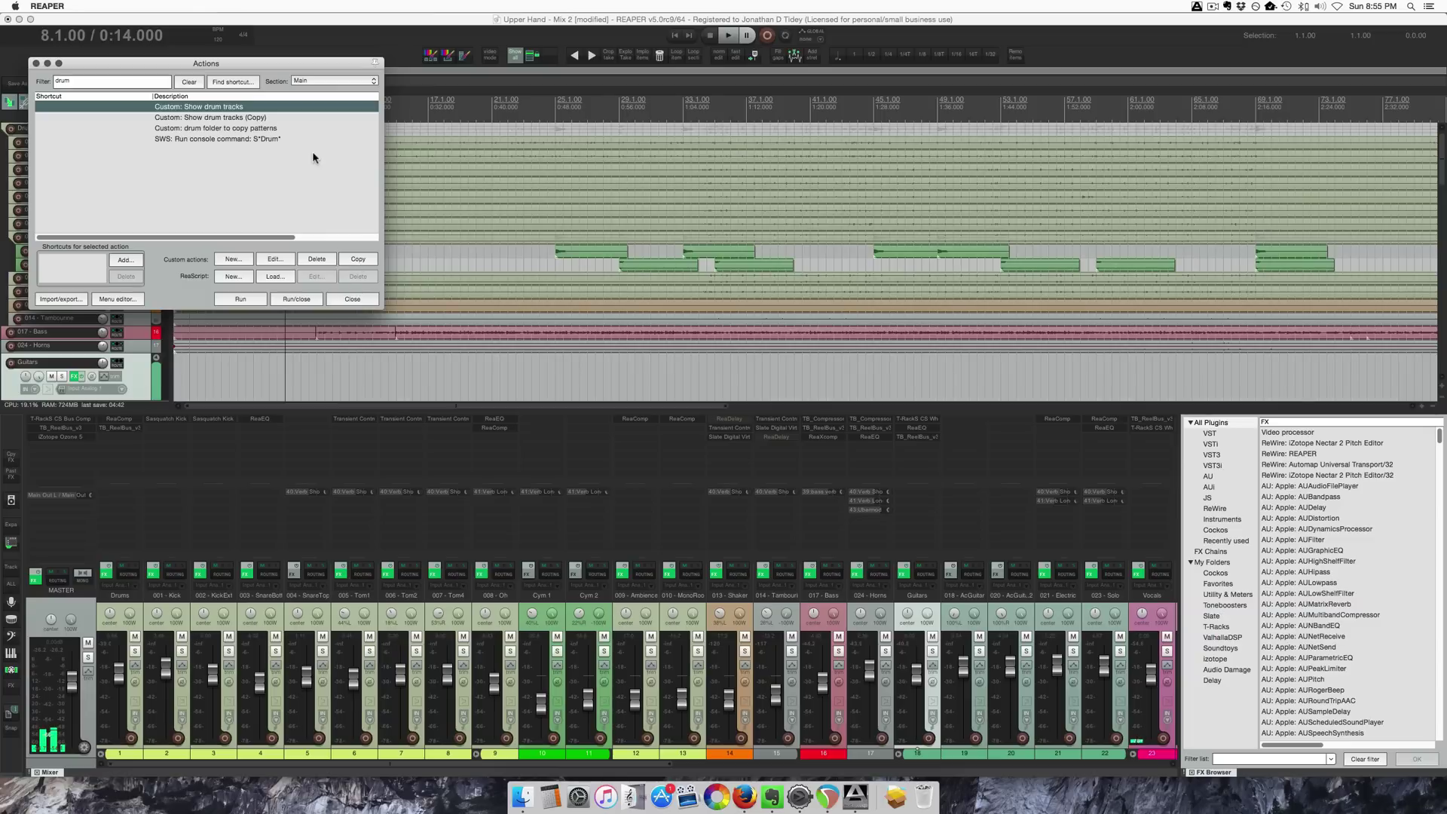
pyautogui.click(267, 119)
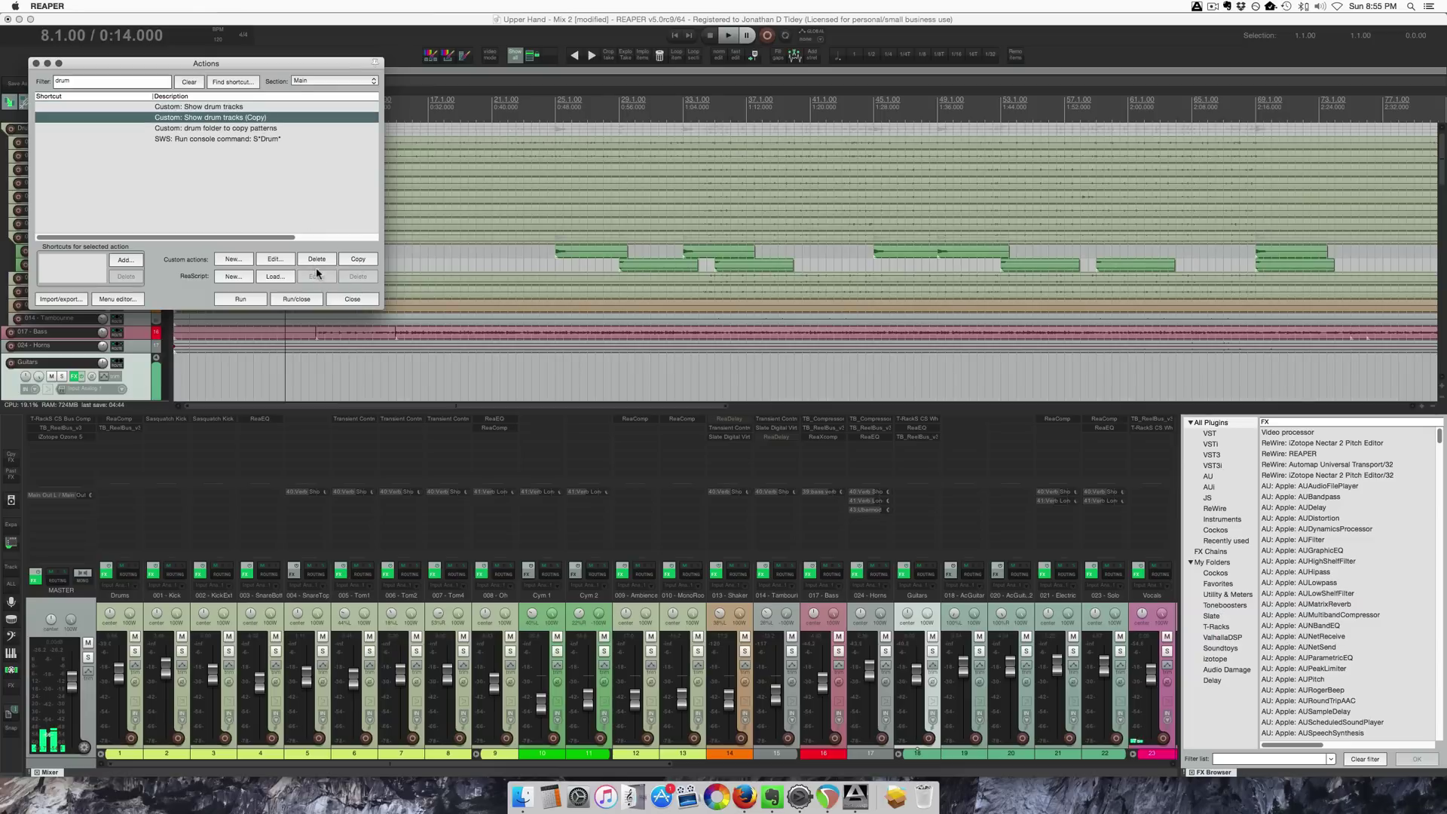
# Rename the copied drum action to 'Show guitar tracks'
pyautogui.click(288, 265)
pyautogui.click(865, 167)
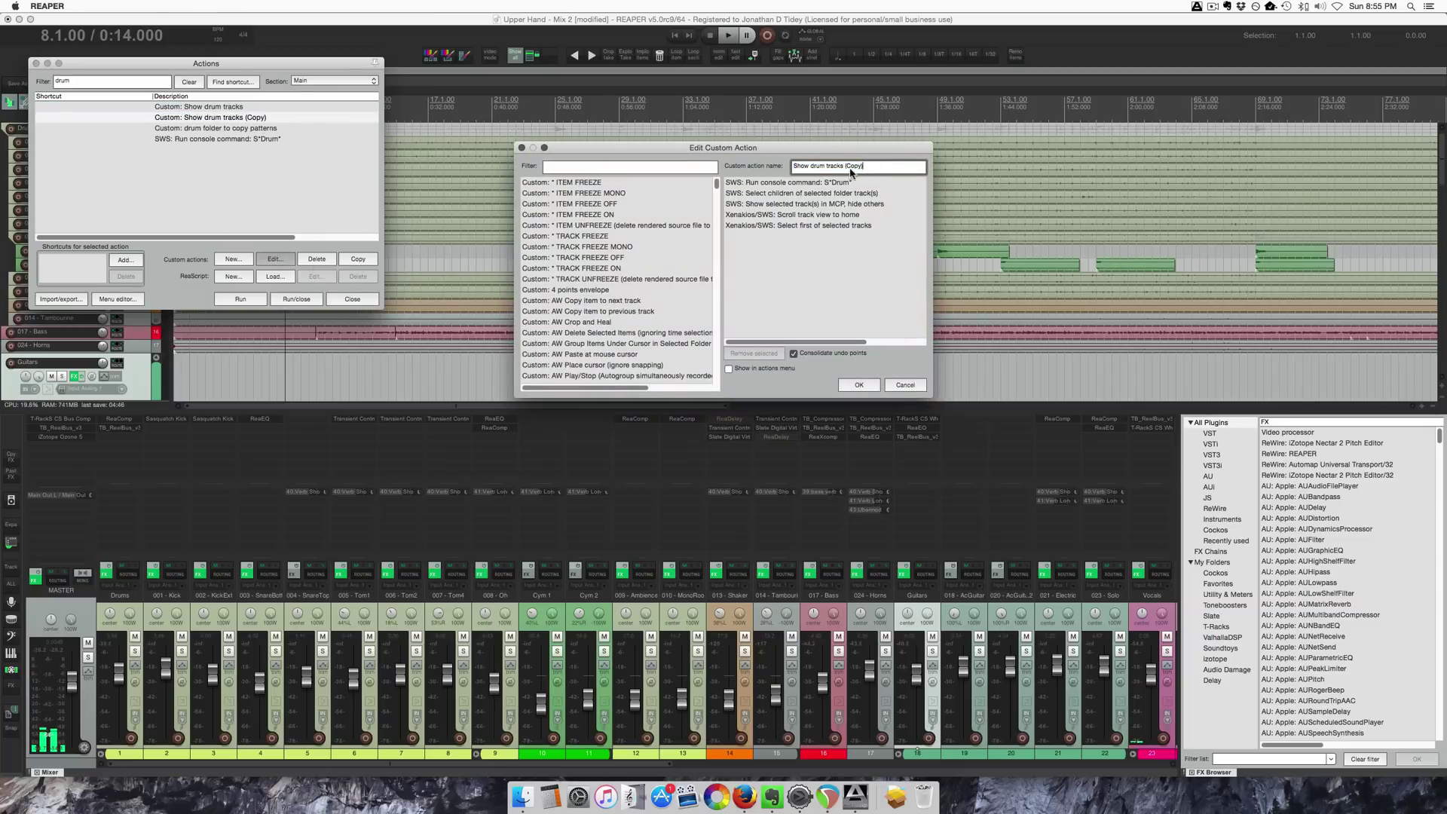
pyautogui.doubleClick(818, 167)
pyautogui.write('guitar')
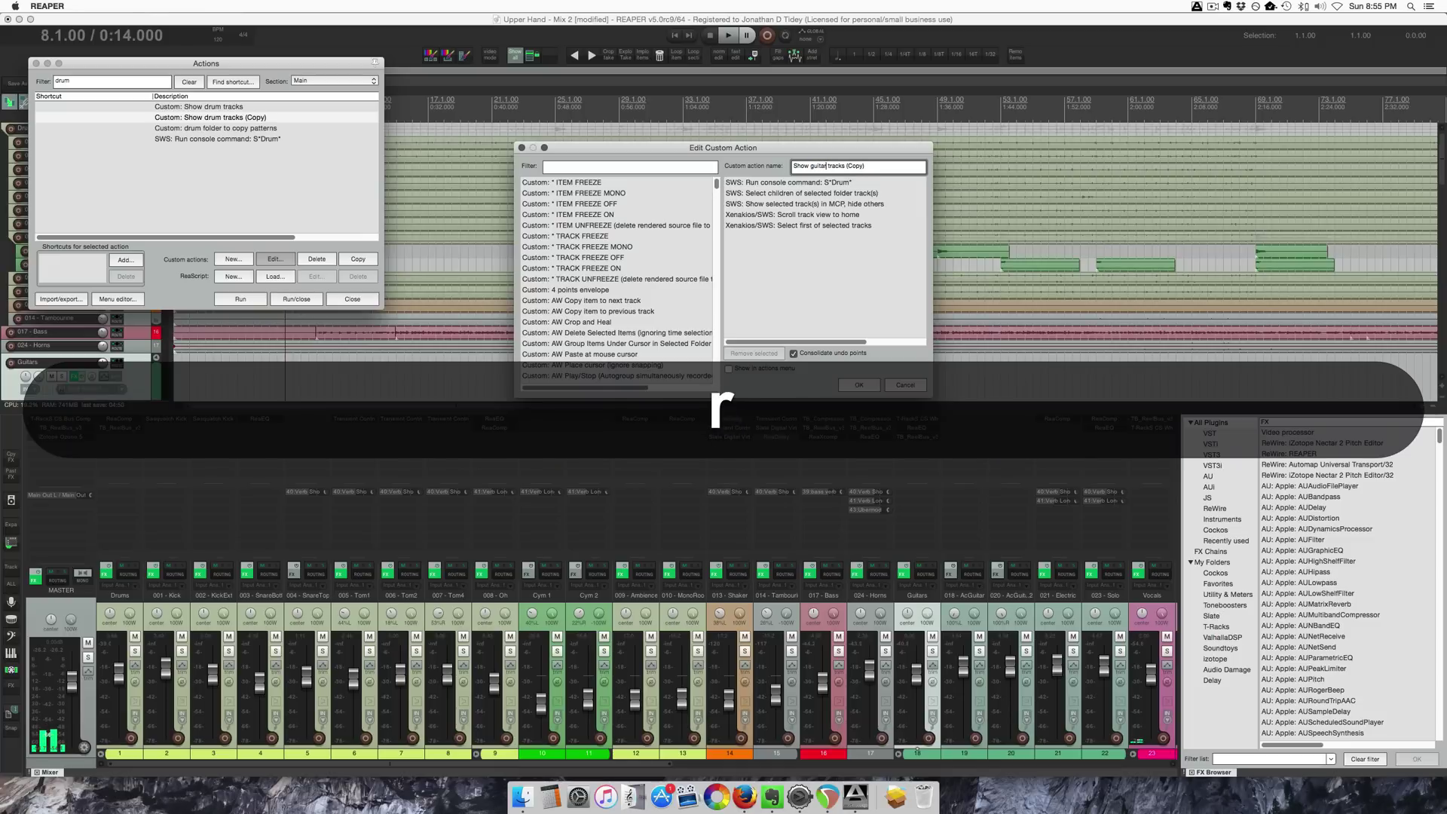
pyautogui.moveTo(844, 167); pyautogui.dragTo(952, 172)
pyautogui.press('BackSpace')
# Replace the action's S*Drum* console command step with S*guitar*
pyautogui.click(897, 183)
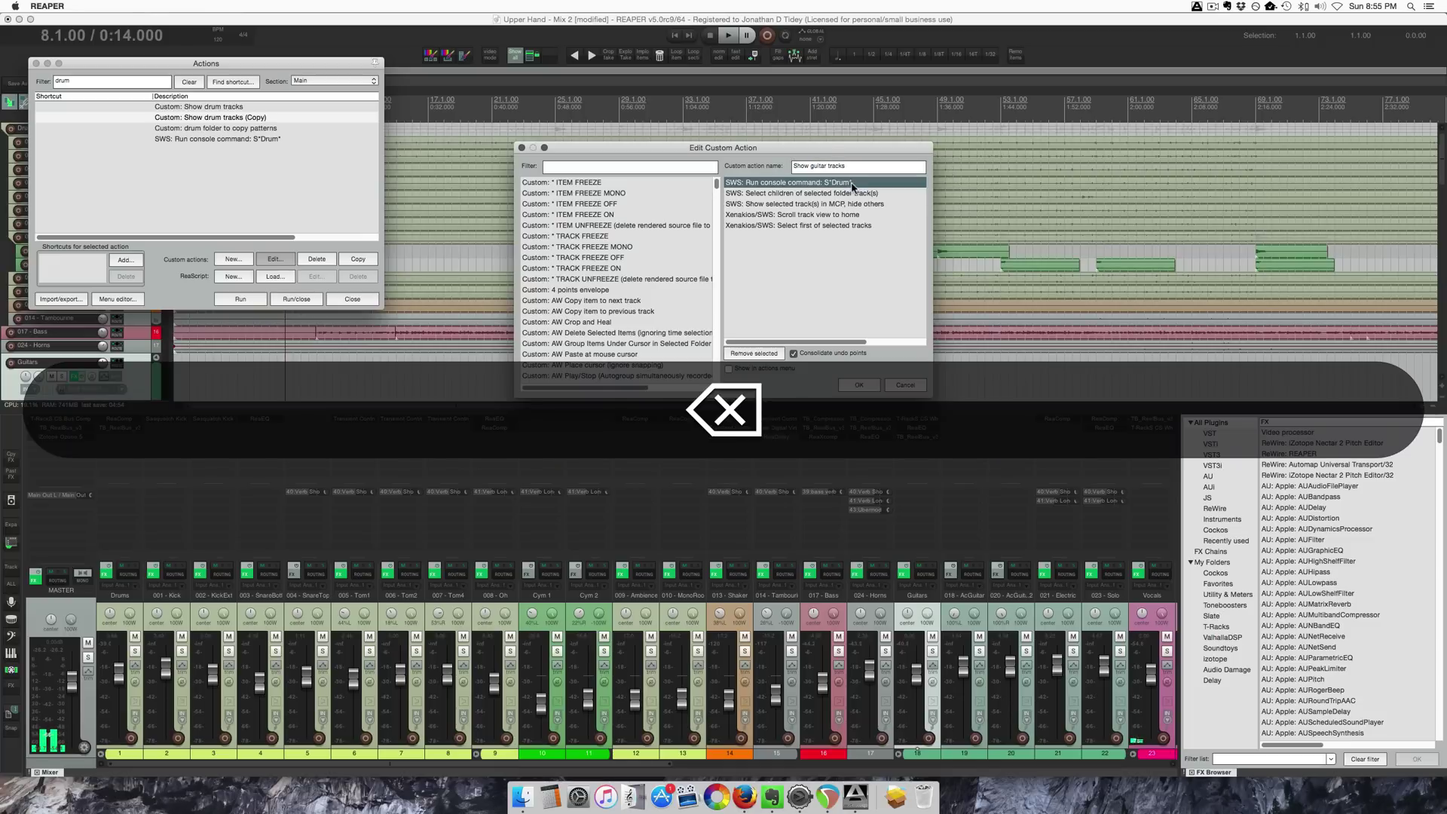
pyautogui.click(631, 167)
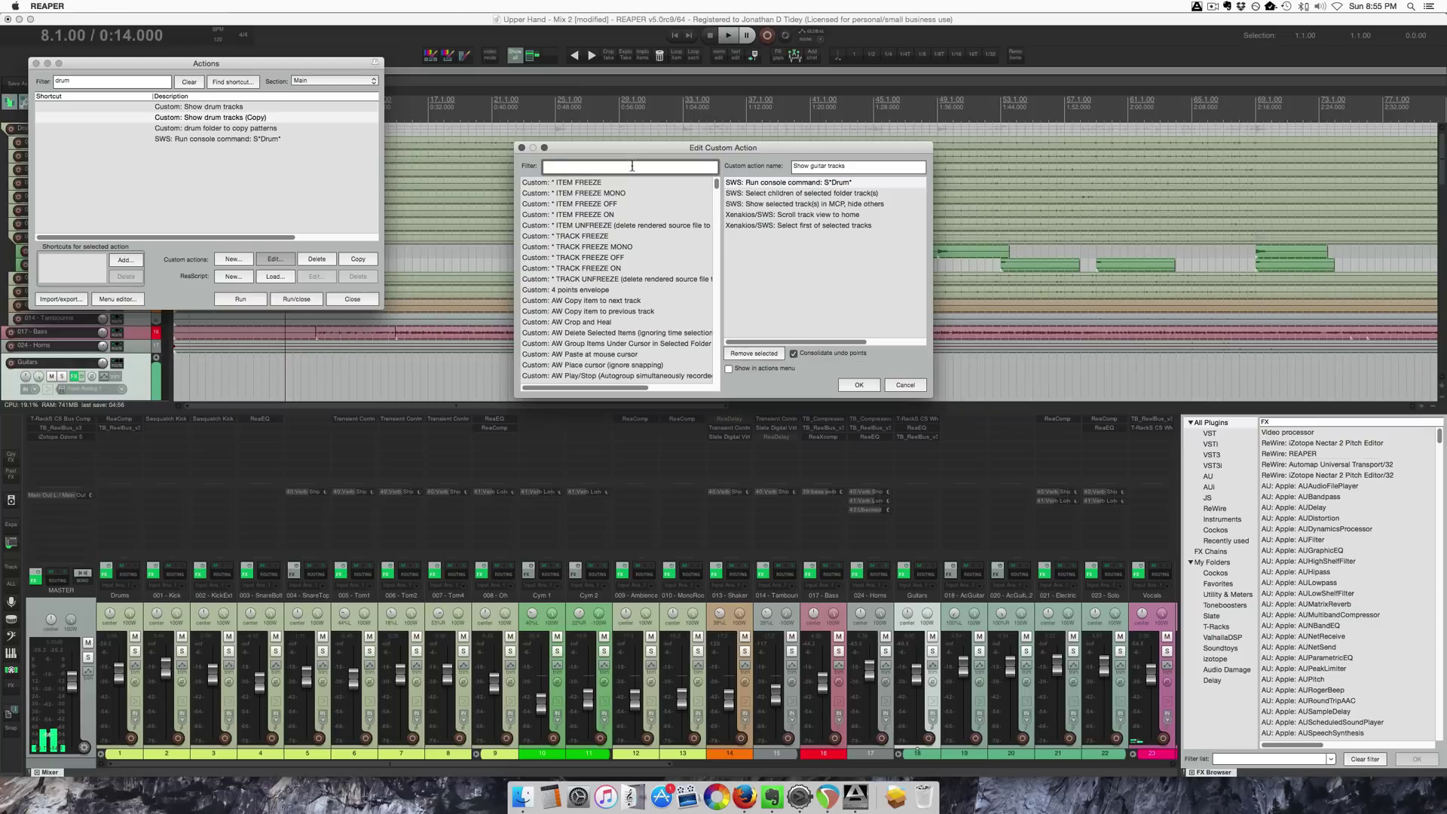
pyautogui.write('s*')
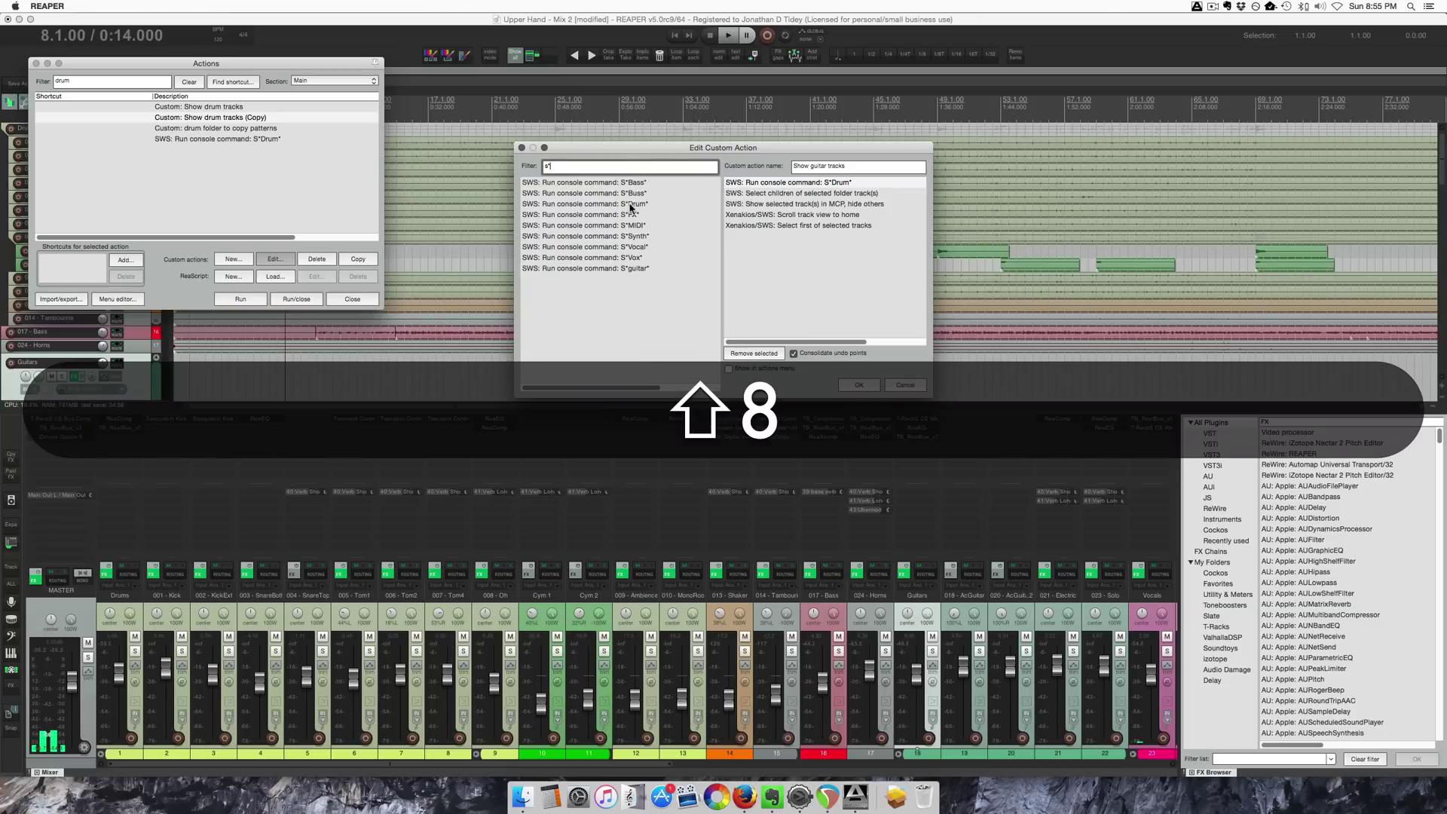
pyautogui.moveTo(636, 270)
pyautogui.mouseDown()
pyautogui.moveTo(928, 192)
pyautogui.moveTo(851, 194)
pyautogui.mouseUp()
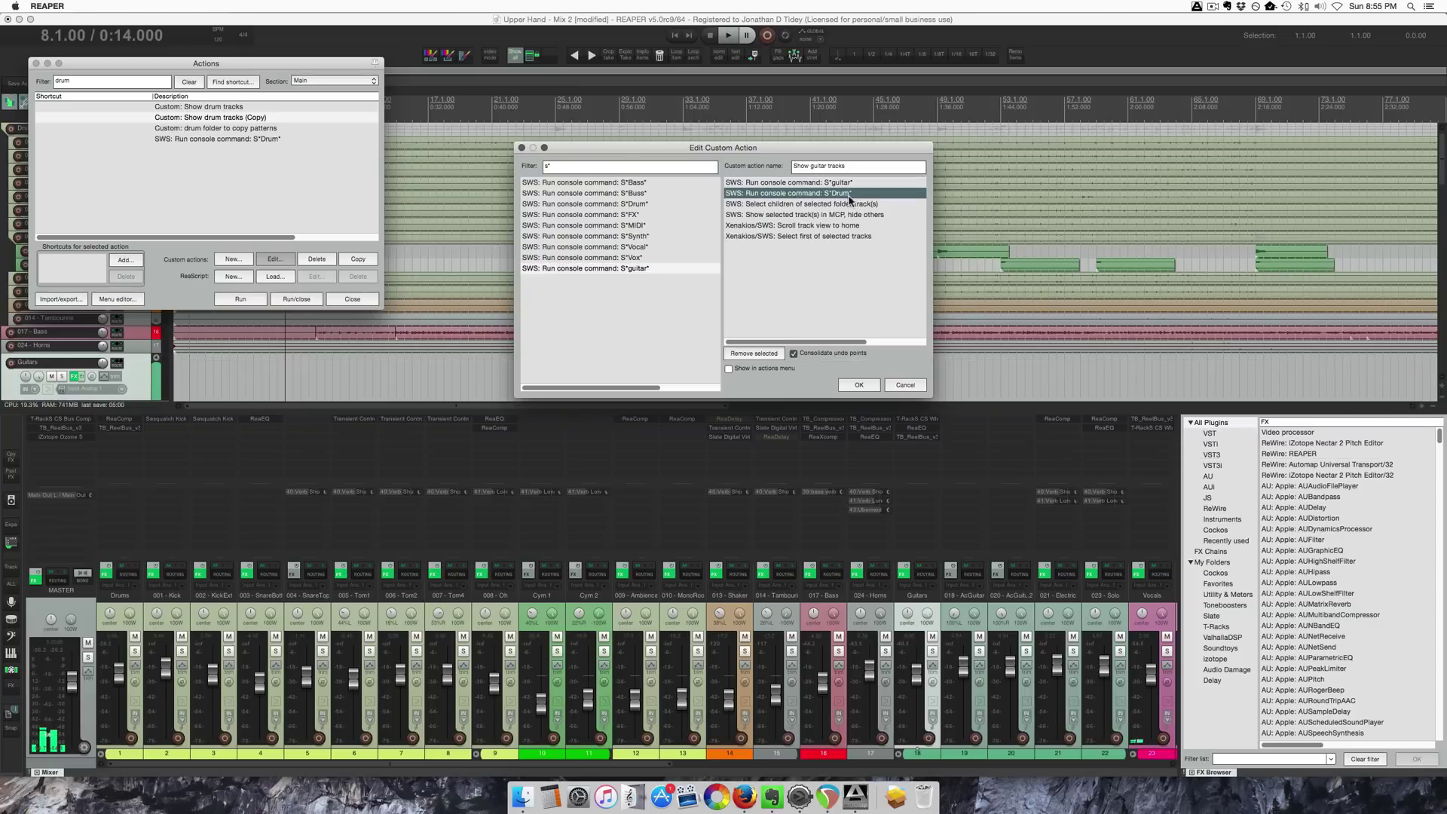
pyautogui.click(767, 352)
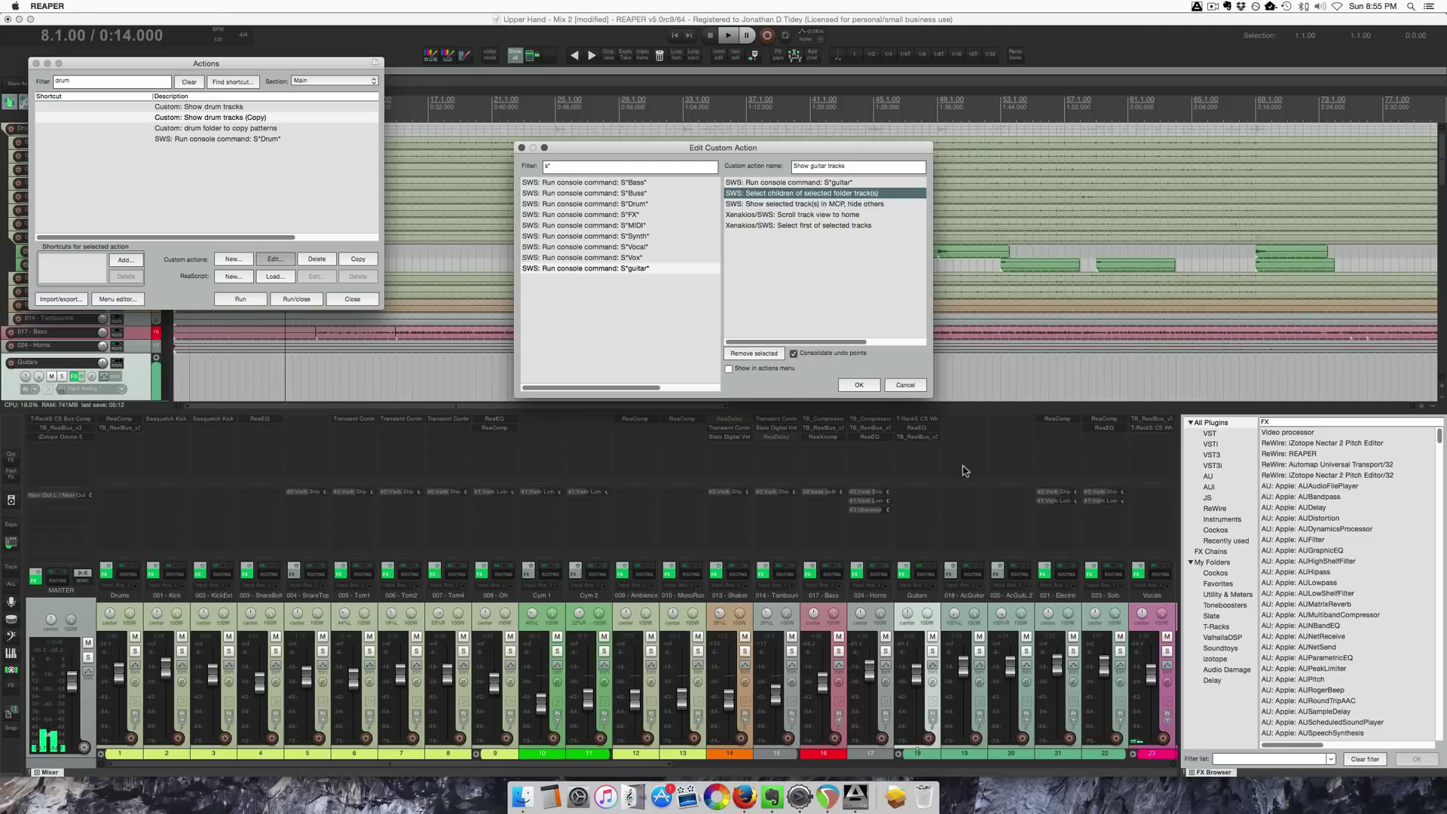
# Check the remaining steps: show selected tracks, scroll view home, select first track
pyautogui.click(852, 183)
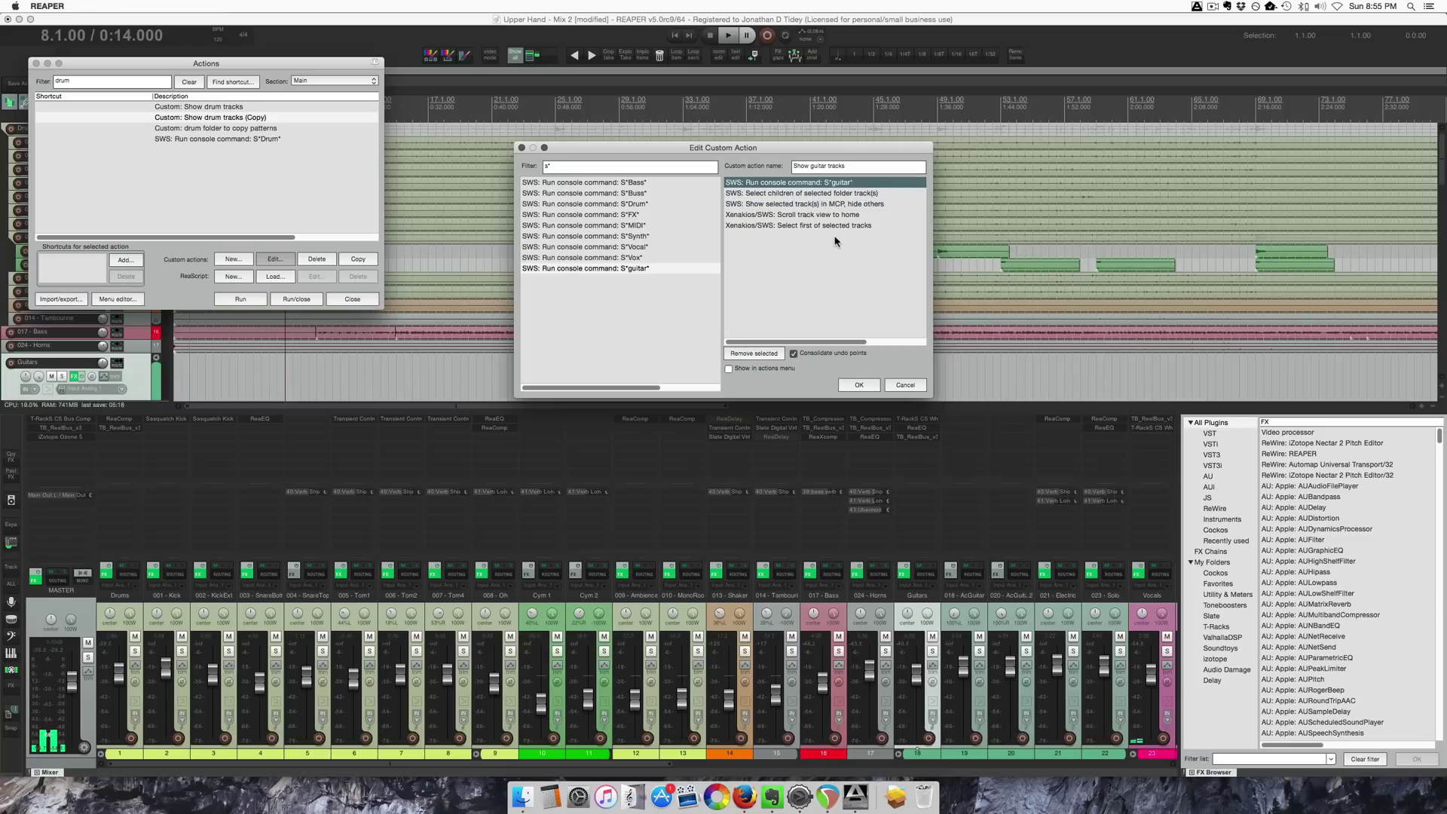
pyautogui.click(865, 205)
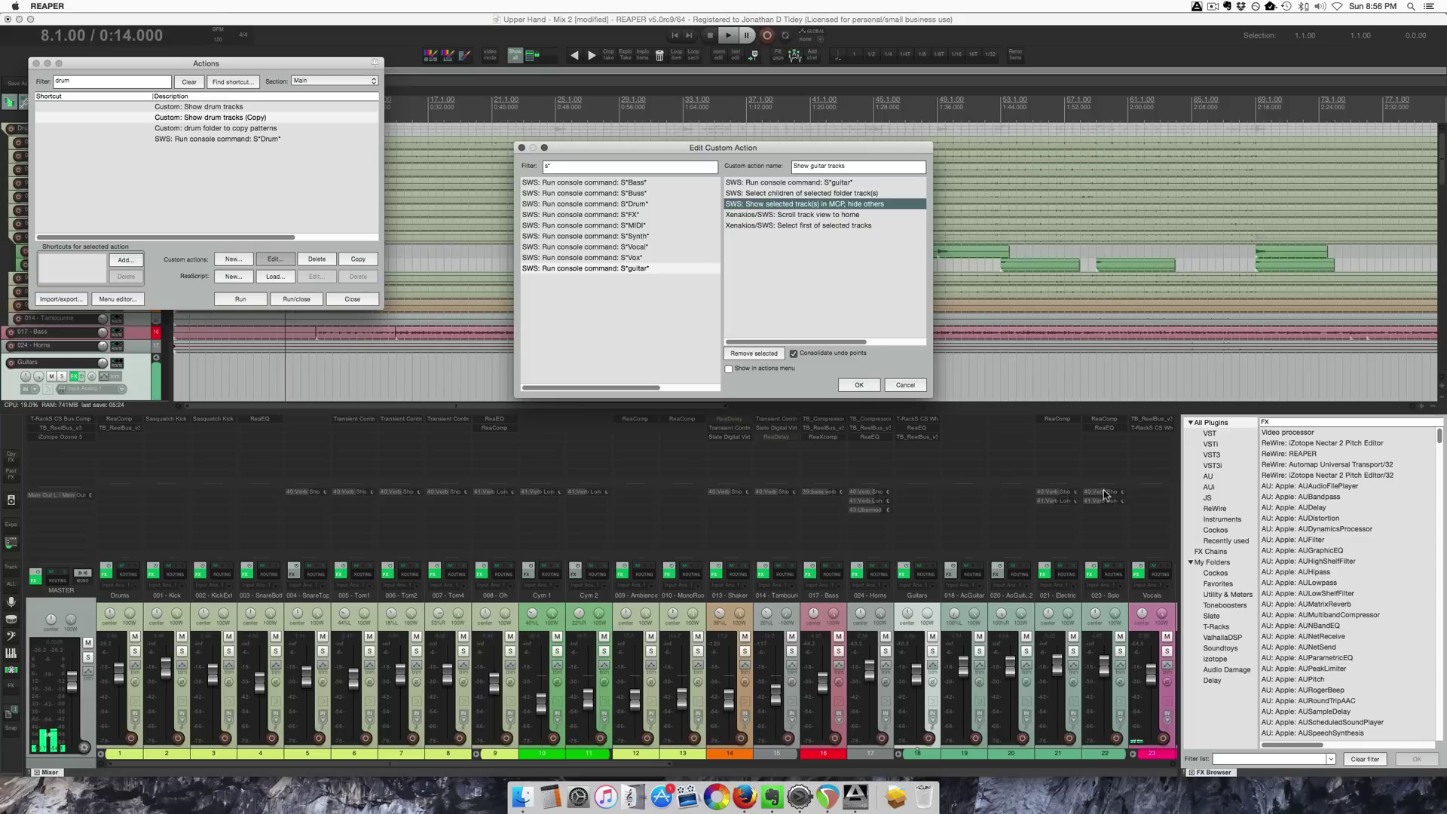
pyautogui.click(847, 215)
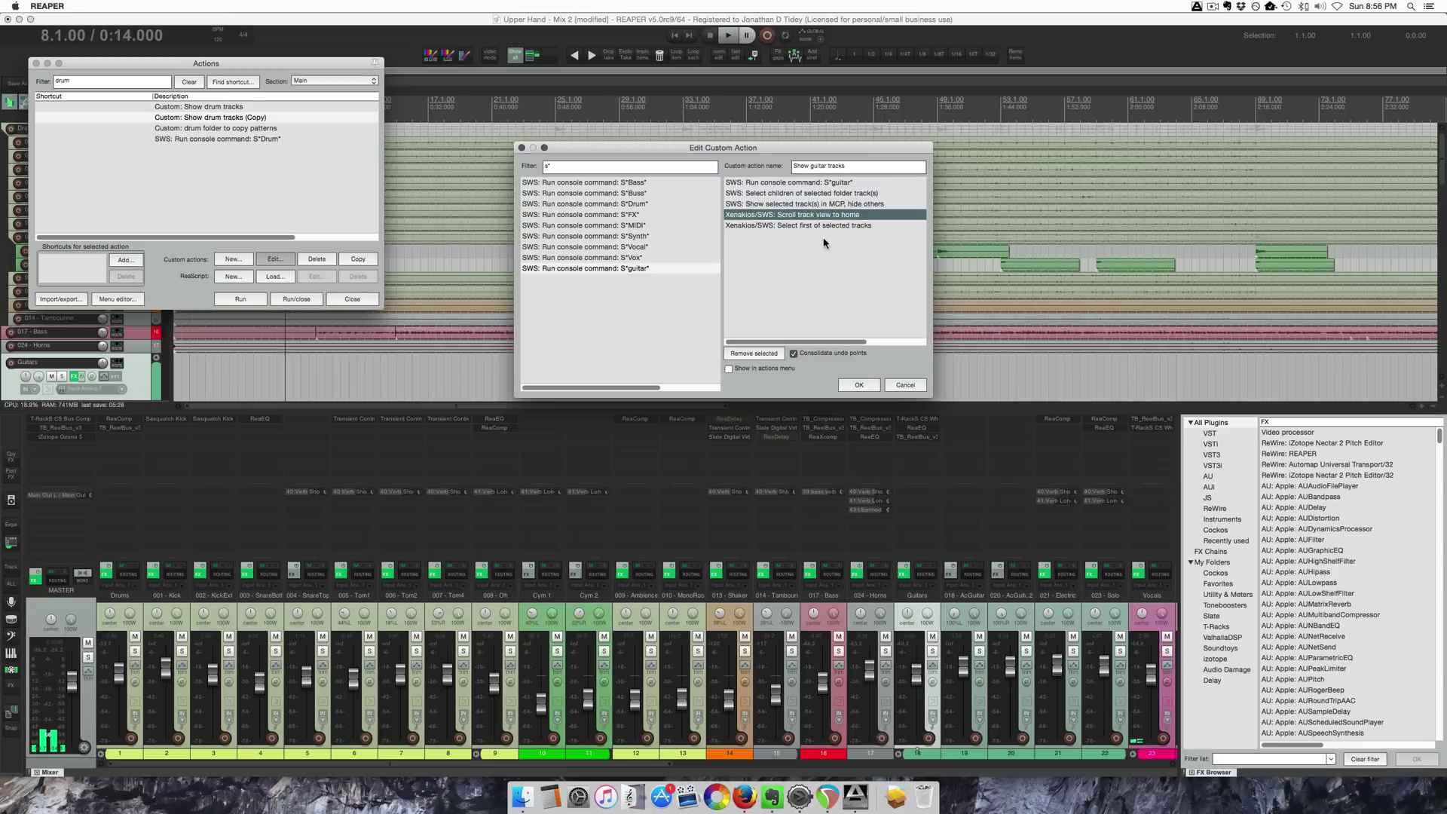
pyautogui.click(790, 227)
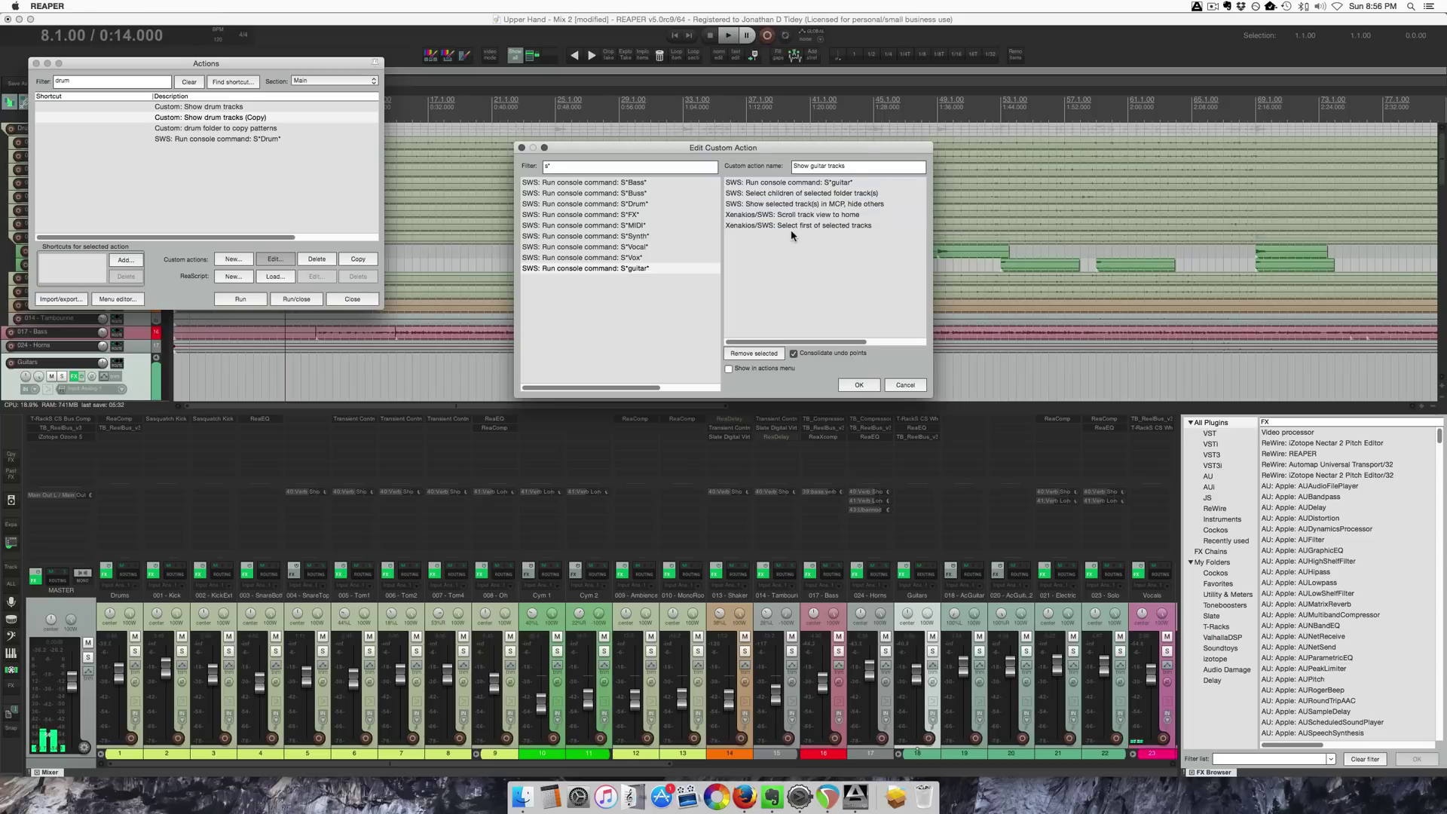
# Save the guitar action and insert Custom: Show guitar tracks into the mixer toolbar beside the drum entry
pyautogui.click(858, 385)
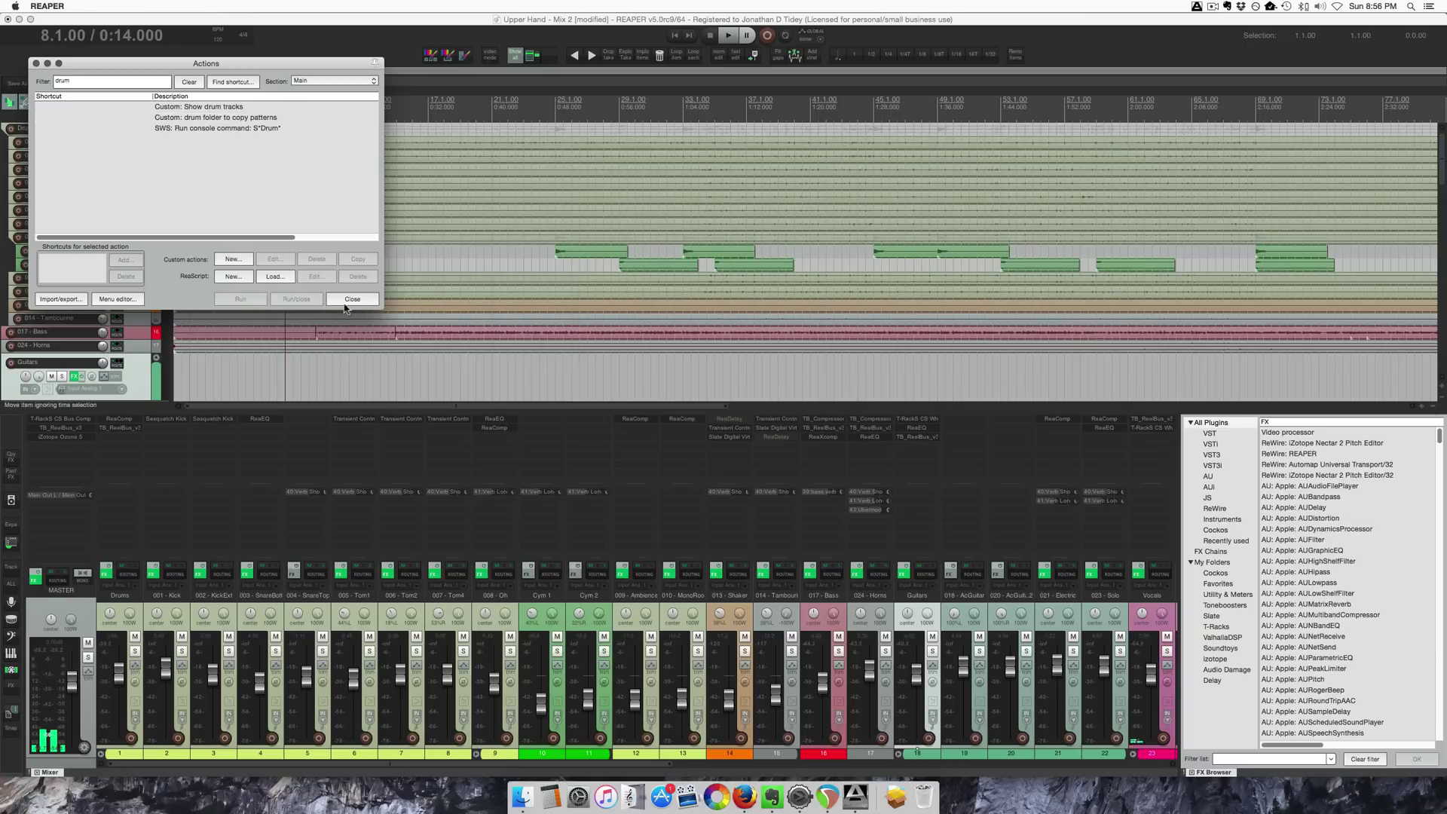
pyautogui.click(367, 301)
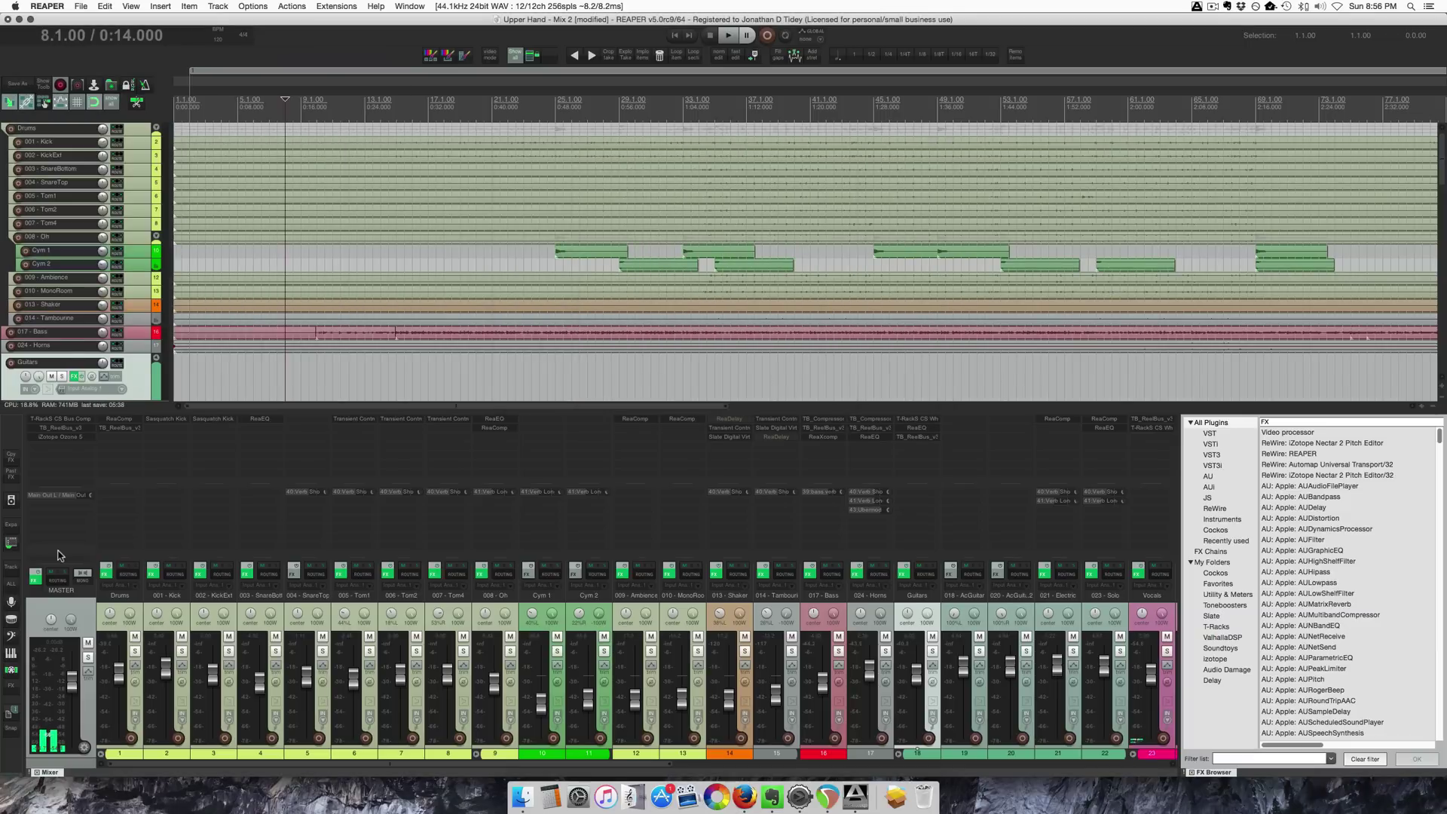
pyautogui.rightClick(13, 517)
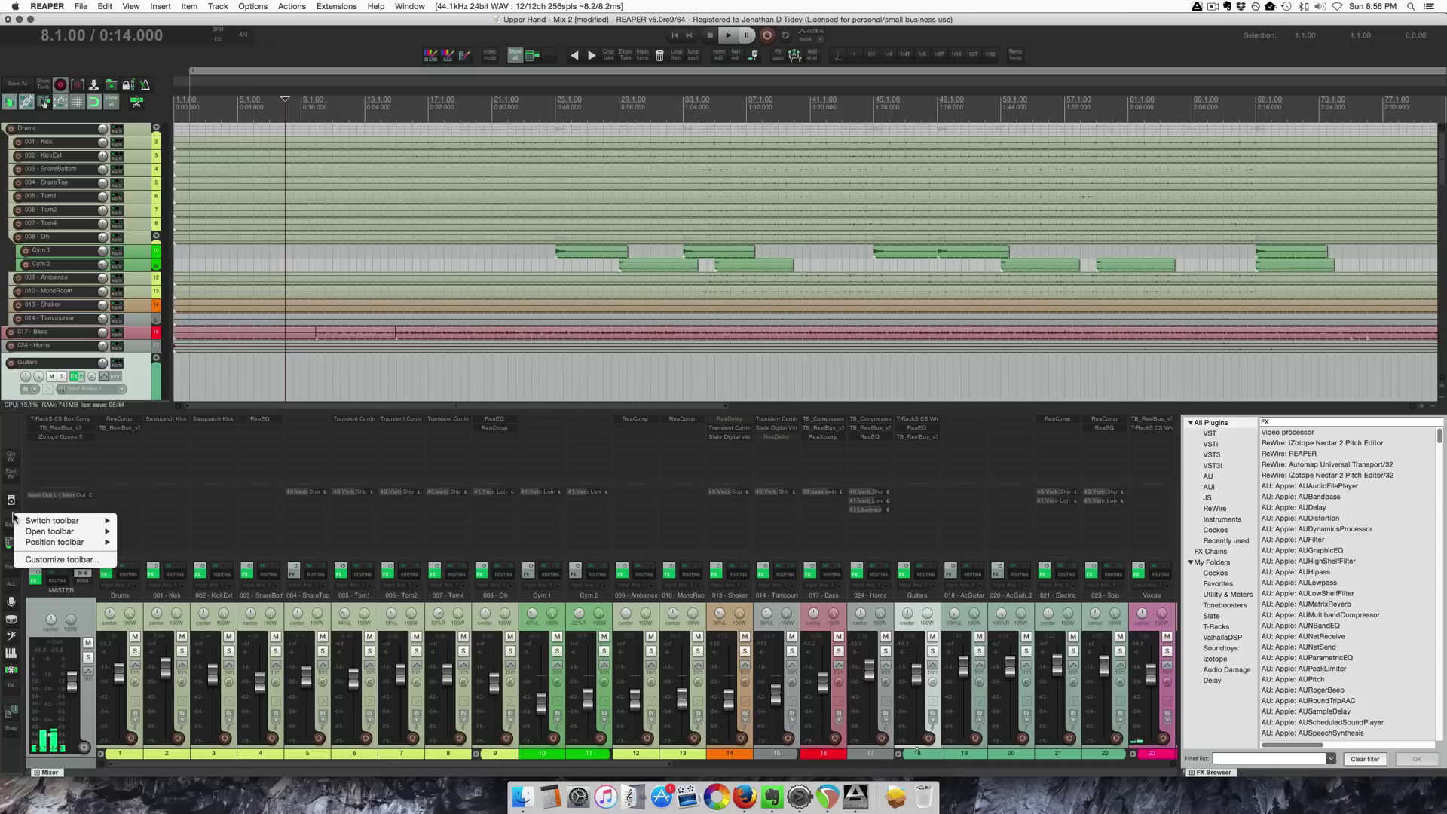
pyautogui.click(45, 560)
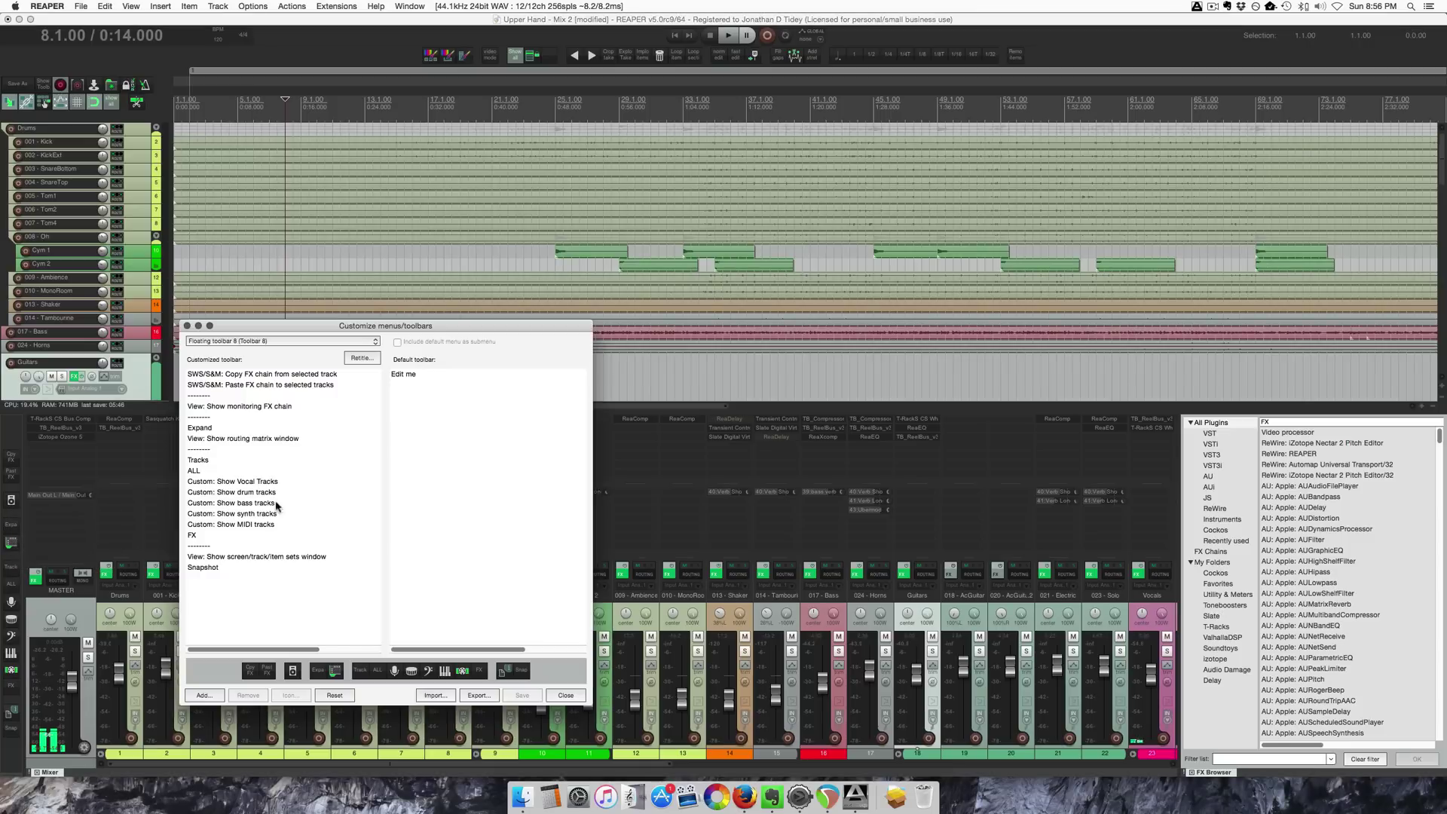
pyautogui.click(256, 492)
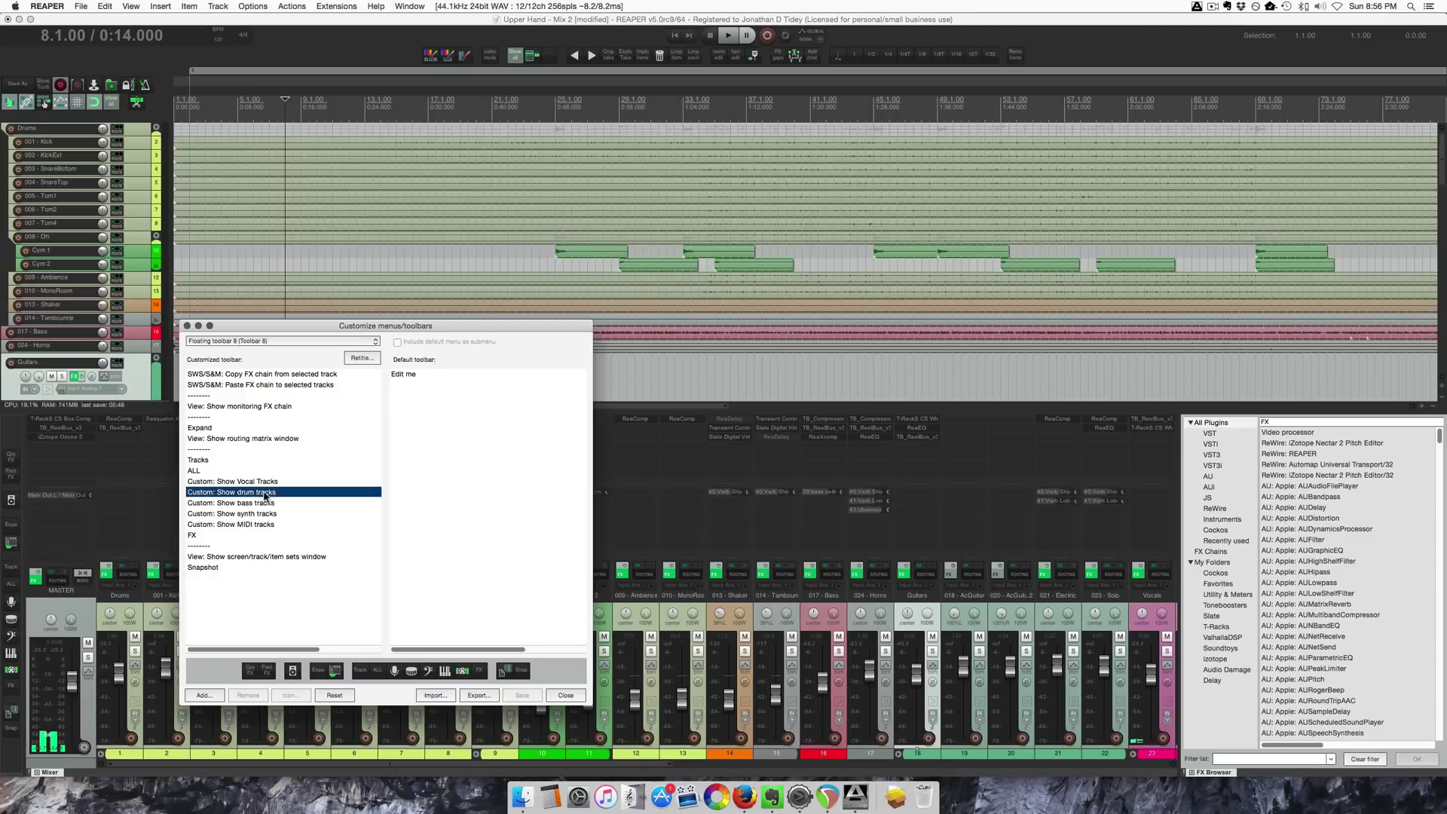
pyautogui.rightClick(258, 498)
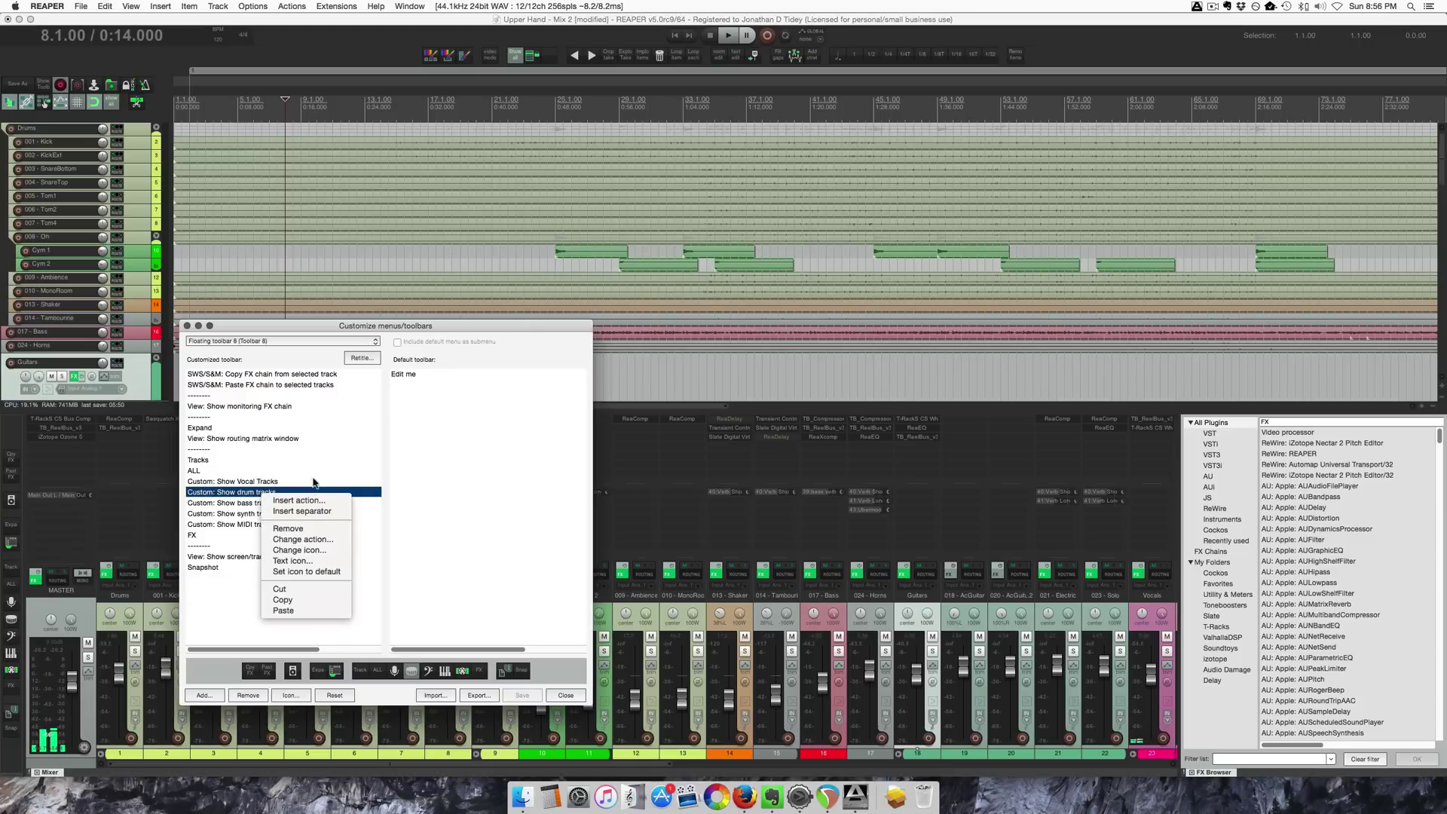
pyautogui.click(305, 501)
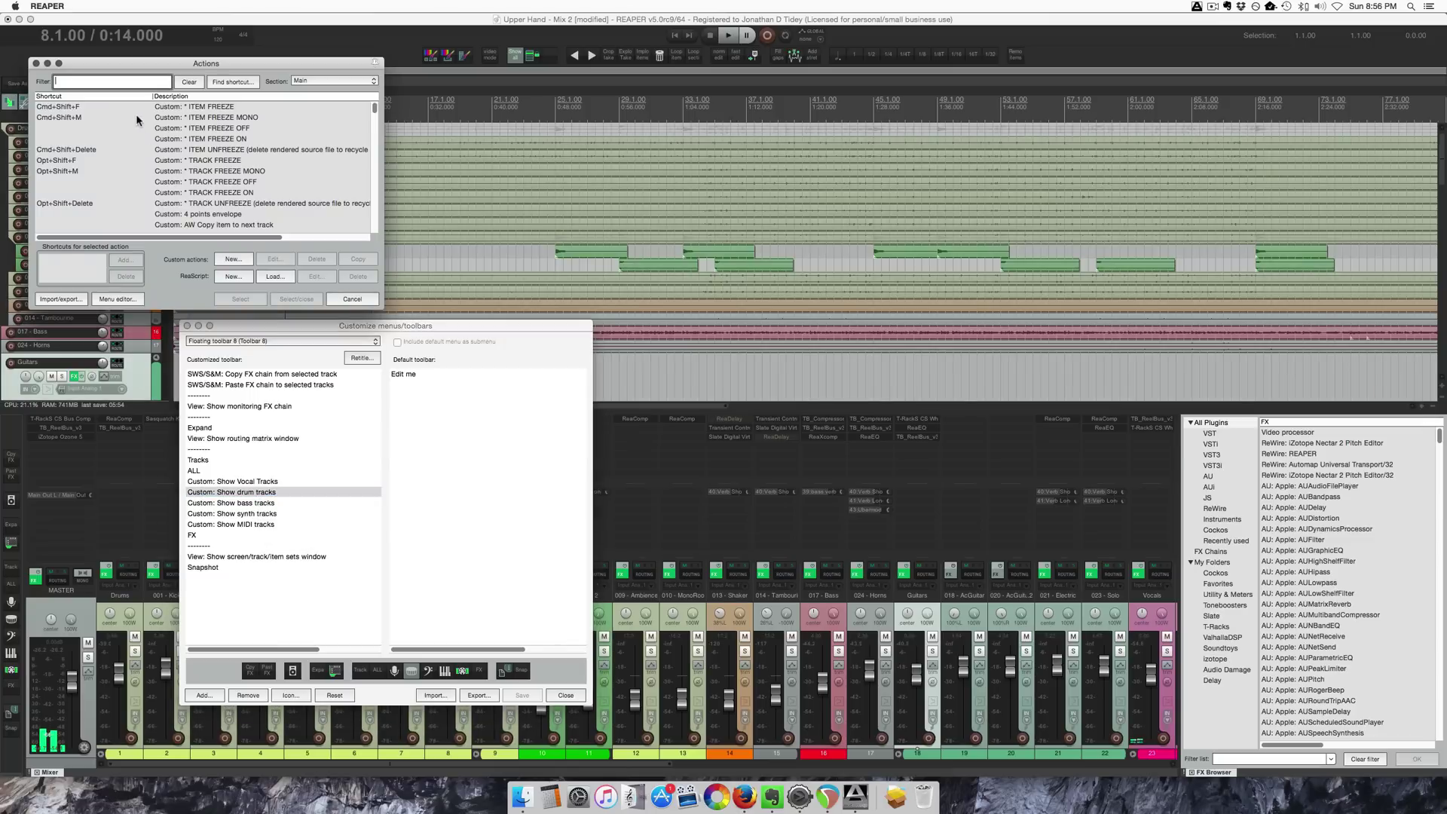
pyautogui.write('show')
pyautogui.click(216, 182)
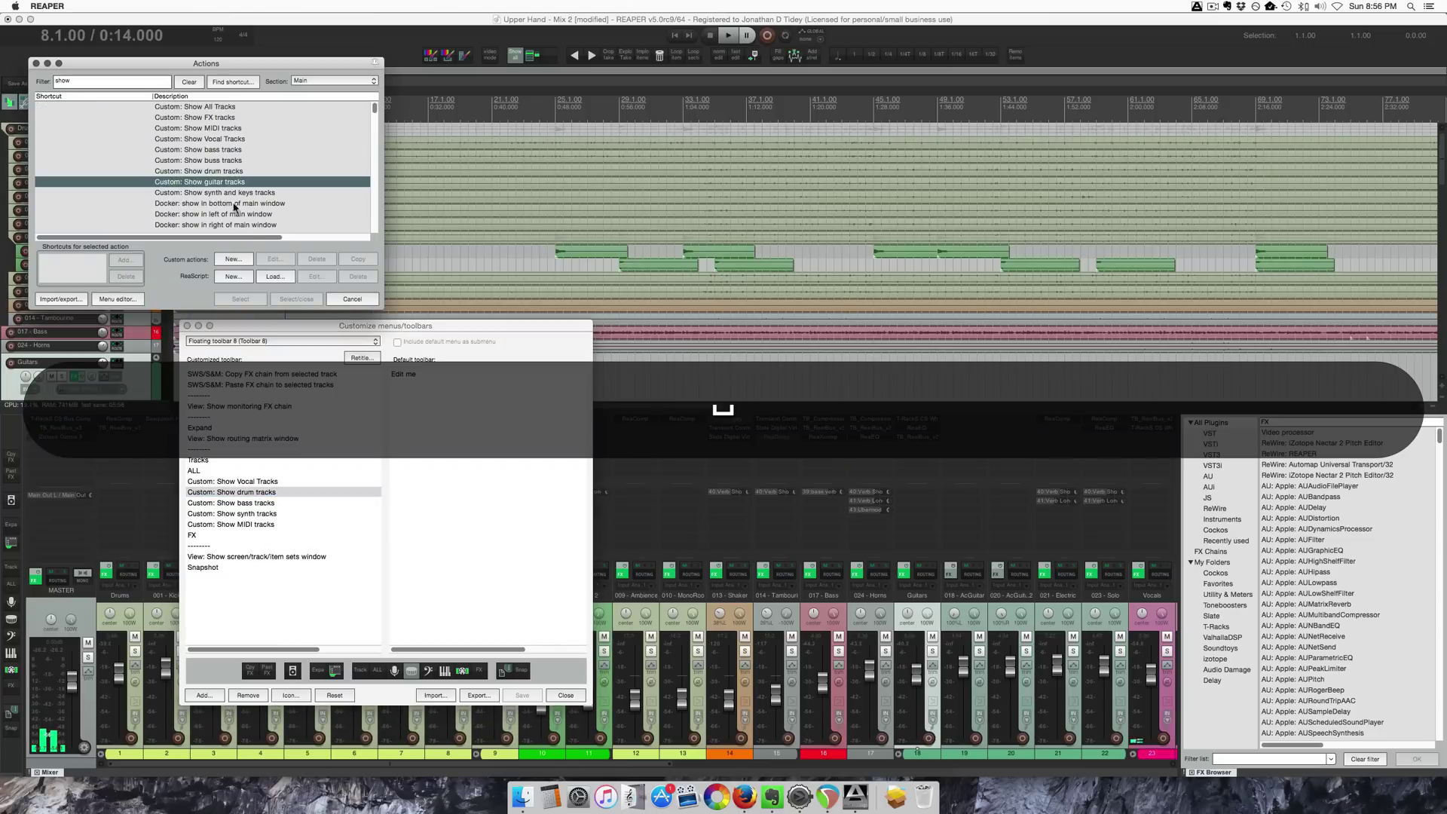
pyautogui.click(296, 299)
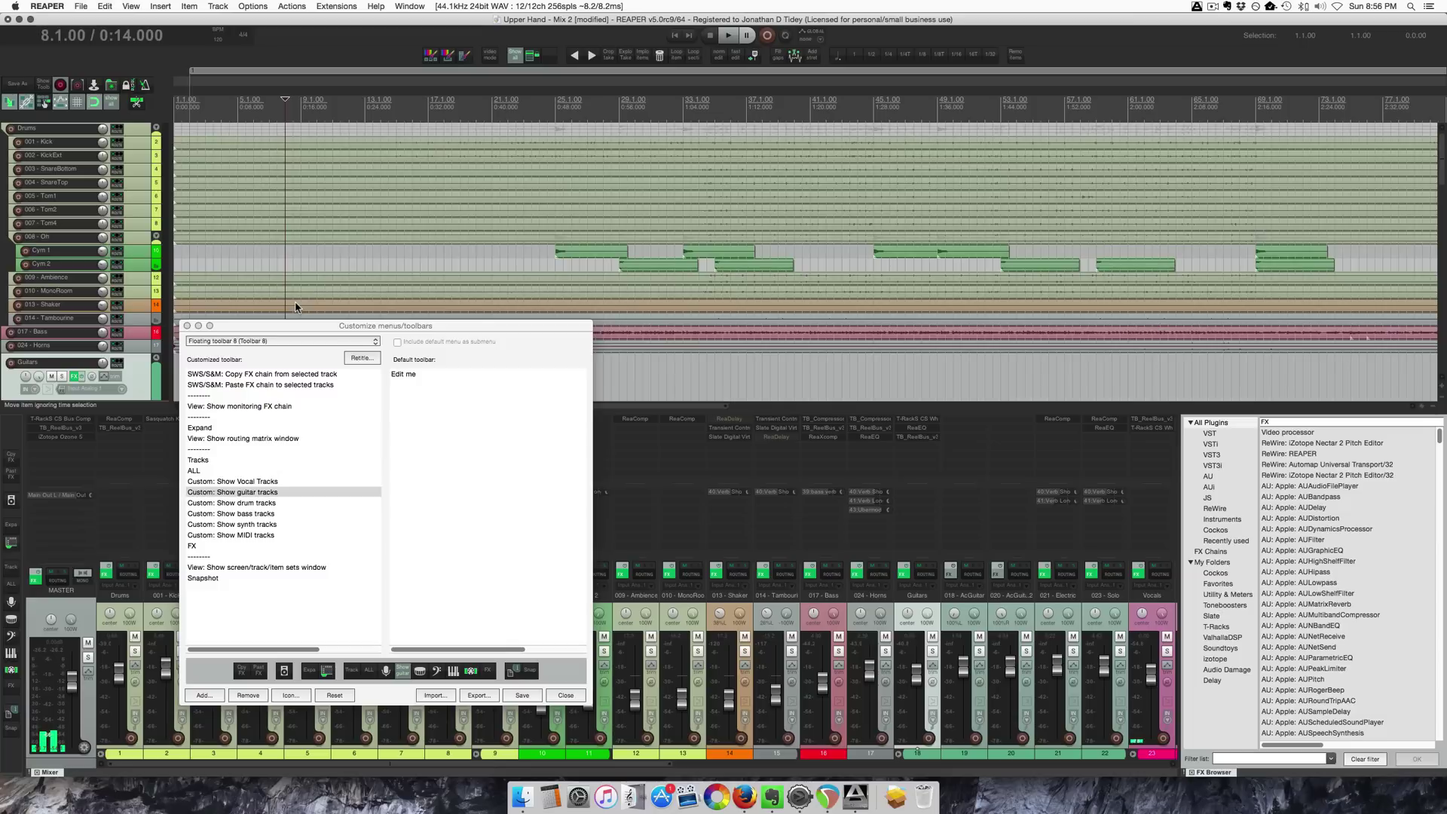
# Give the Show guitar tracks button the guitar icon found with 'guit', then save the toolbar
pyautogui.click(404, 672)
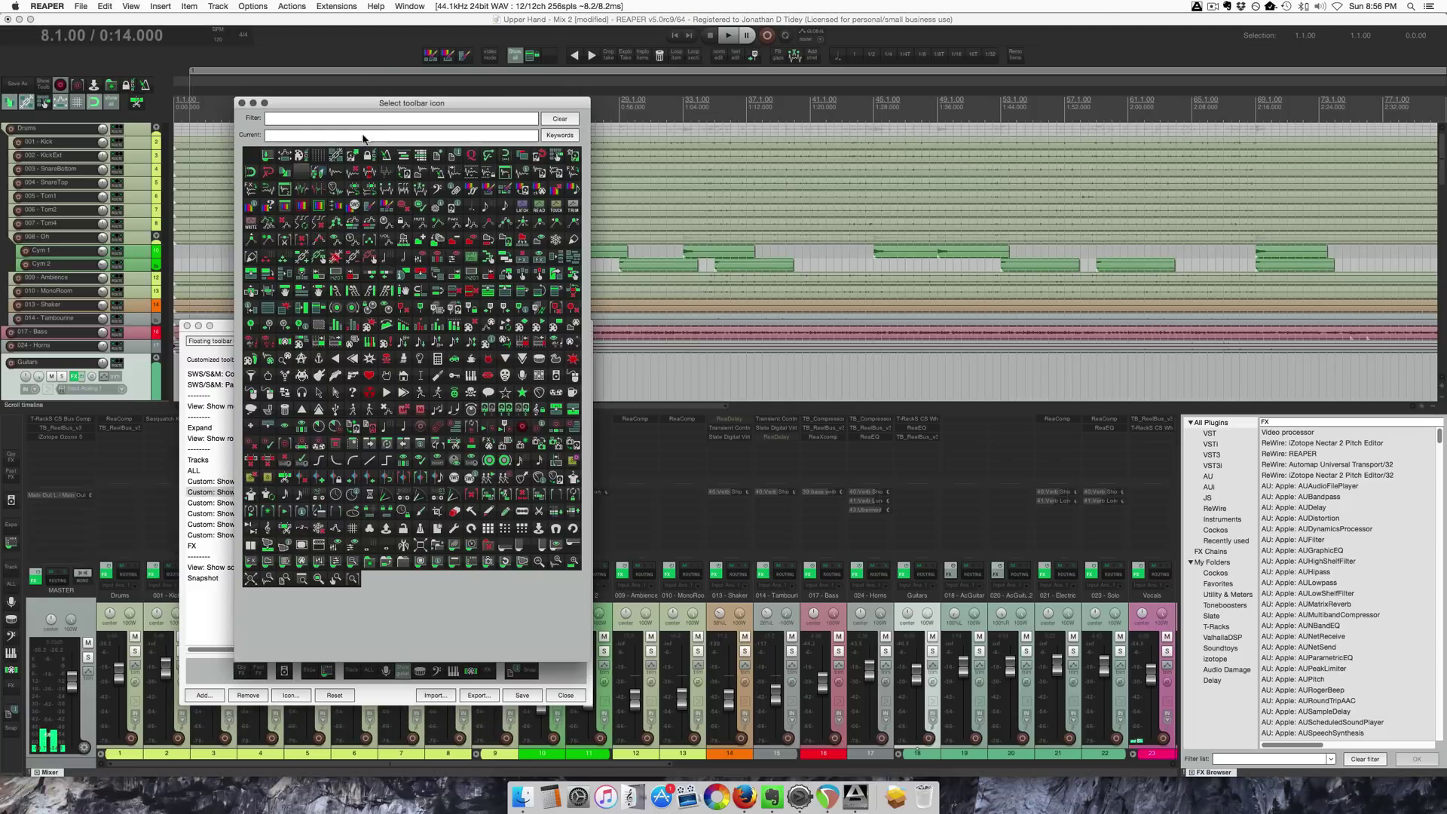
pyautogui.click(339, 120)
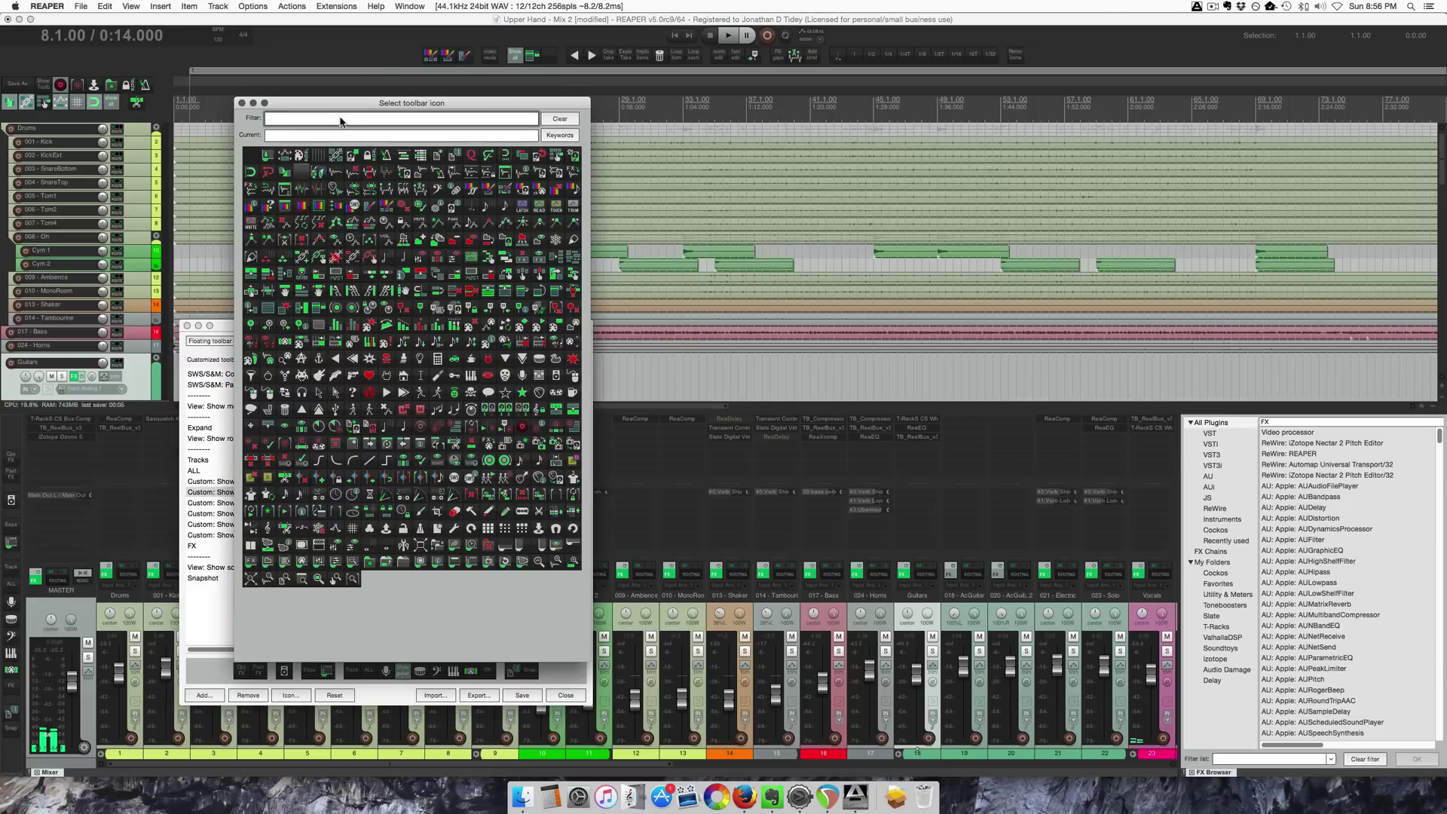
pyautogui.write('guit')
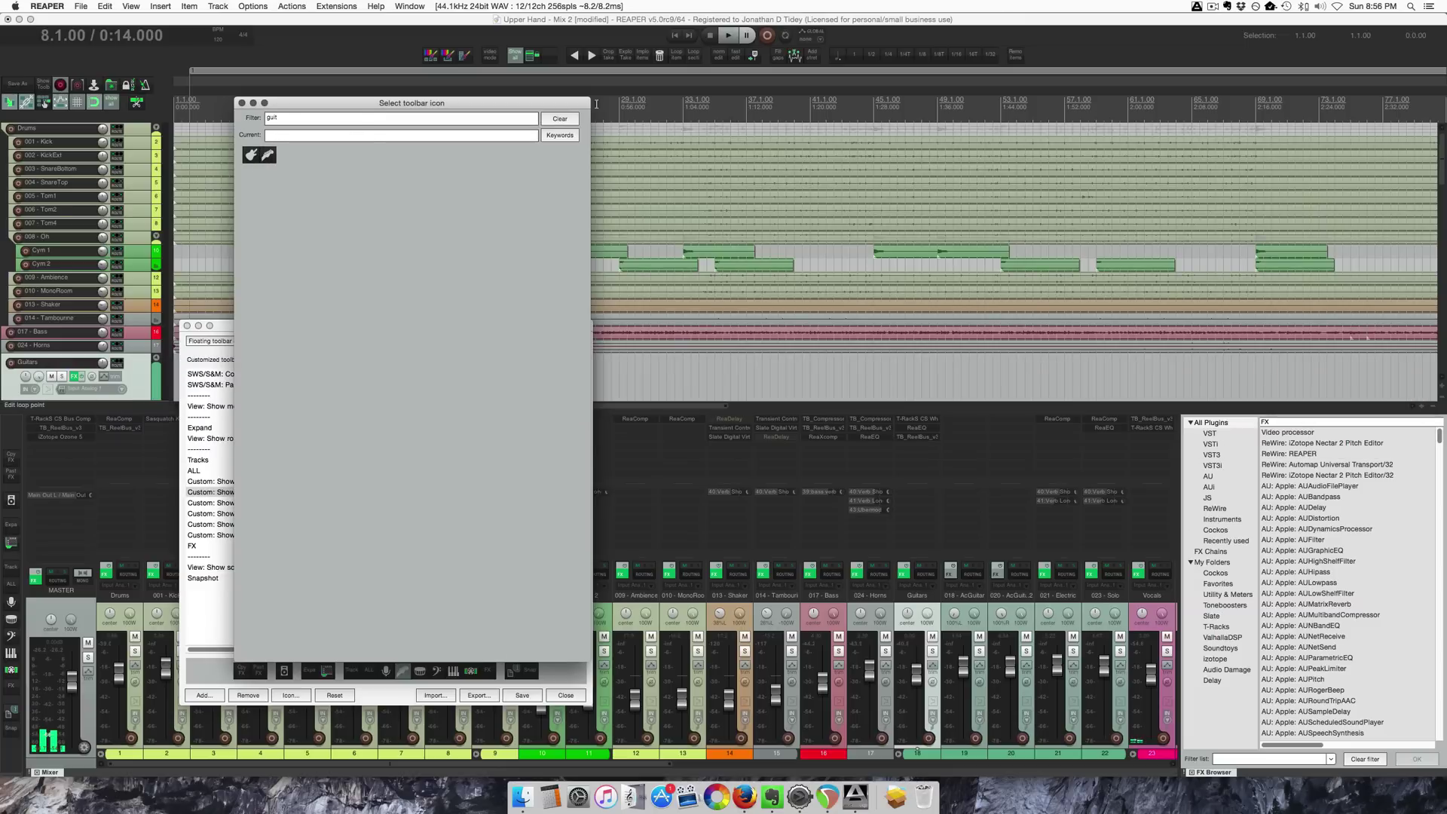
pyautogui.click(241, 106)
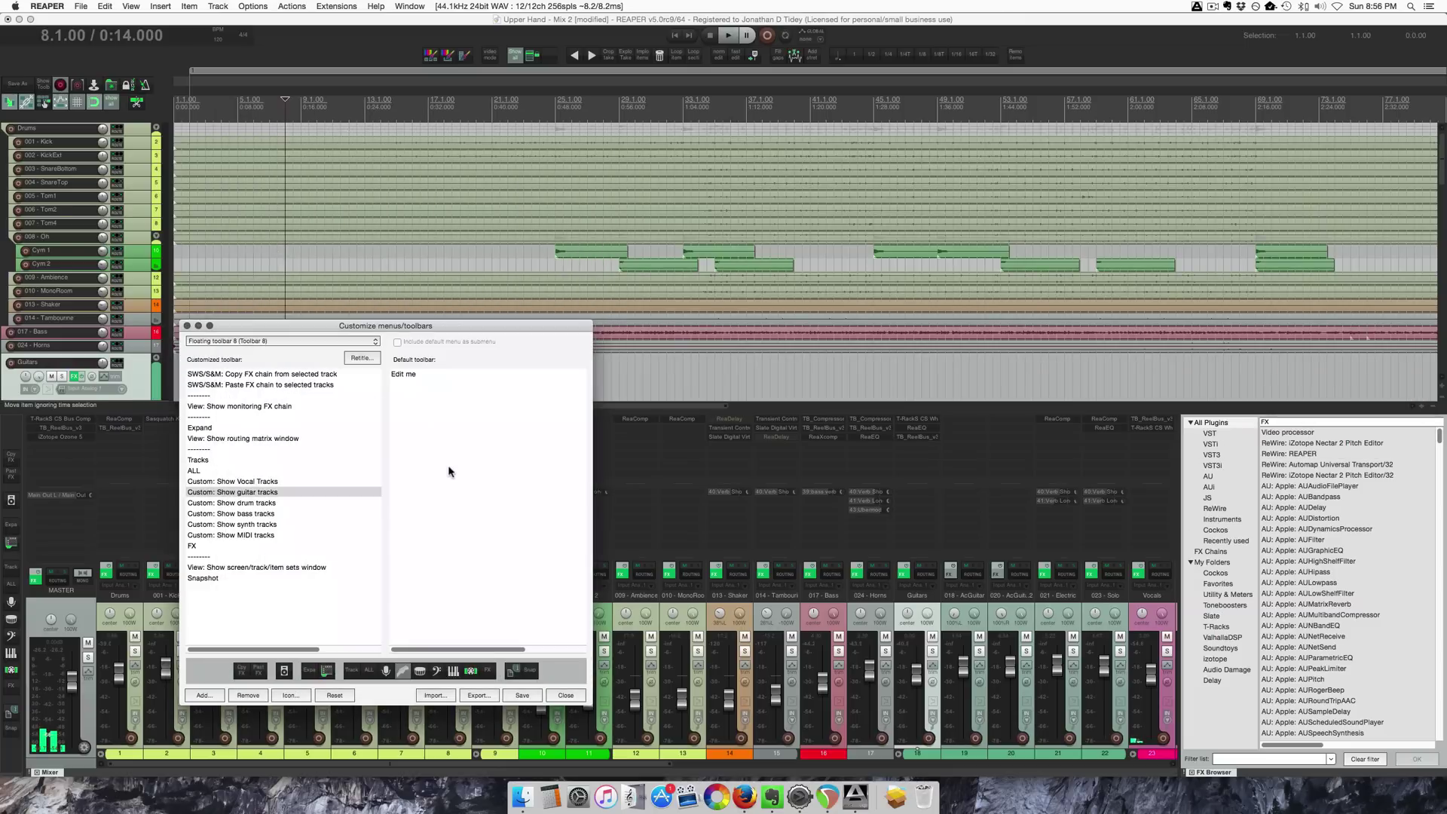
pyautogui.click(525, 695)
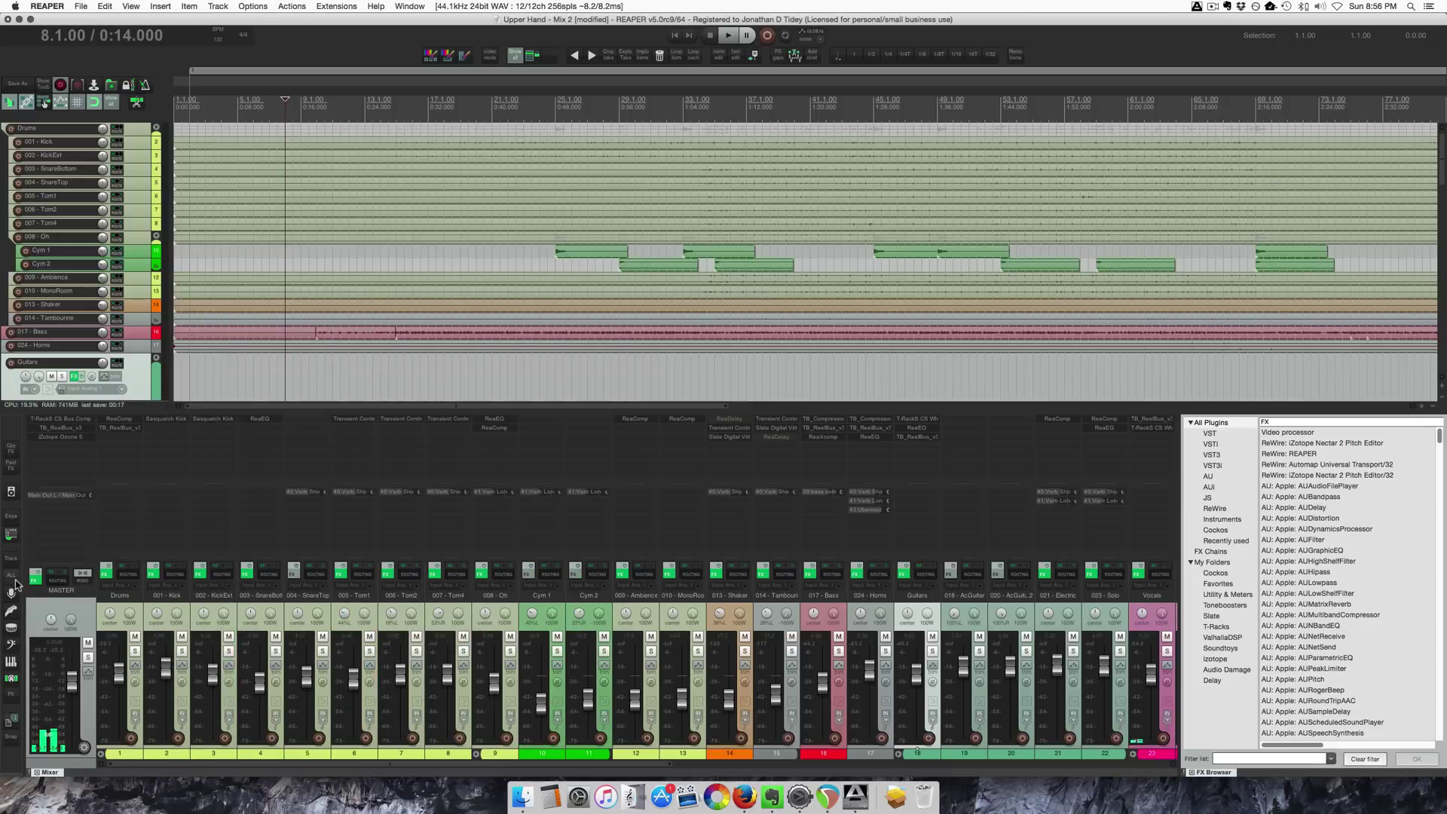
pyautogui.click(12, 612)
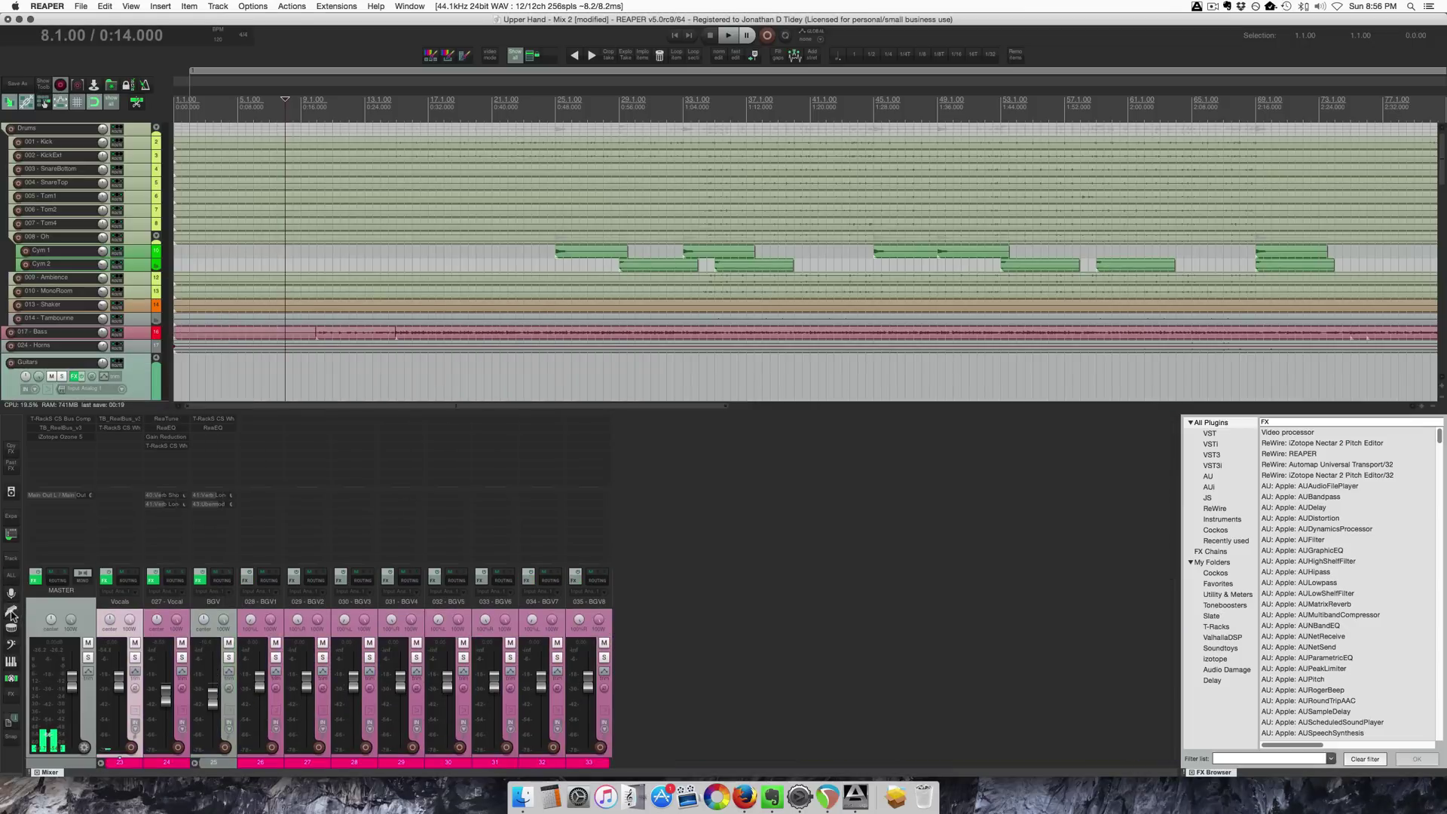
pyautogui.click(12, 626)
pyautogui.click(13, 645)
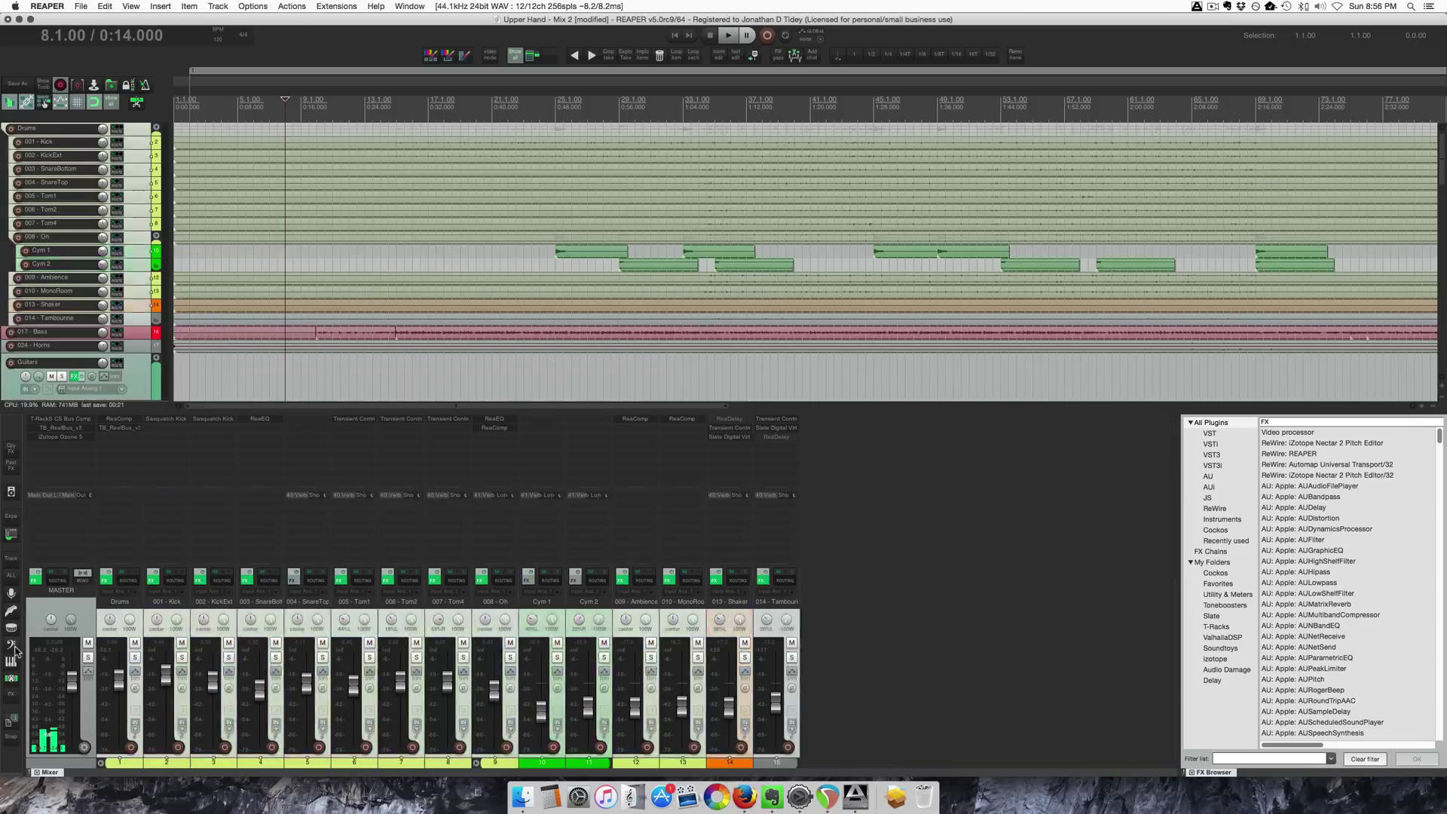
pyautogui.click(14, 663)
pyautogui.click(12, 663)
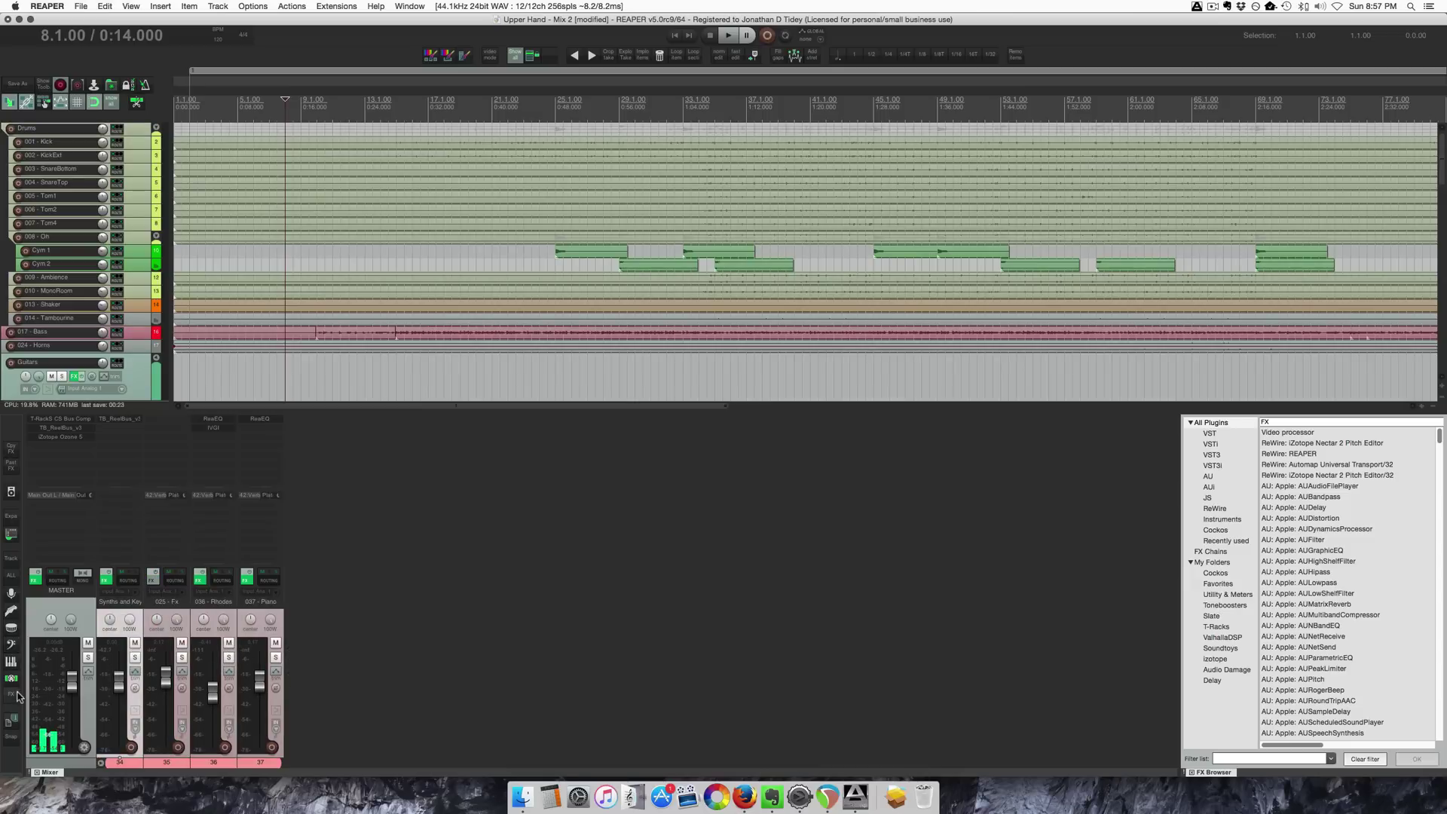
pyautogui.click(12, 678)
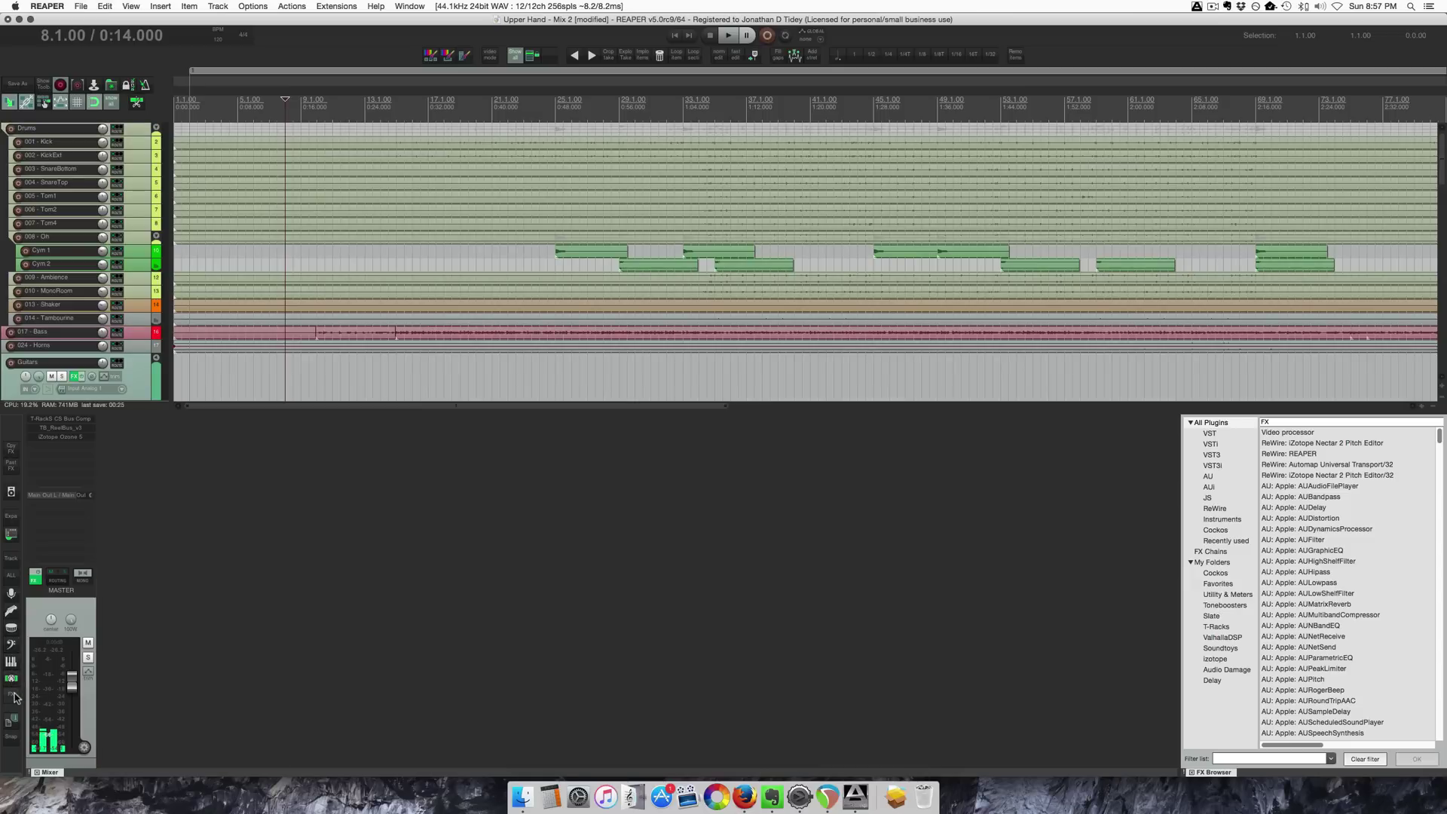
pyautogui.click(10, 576)
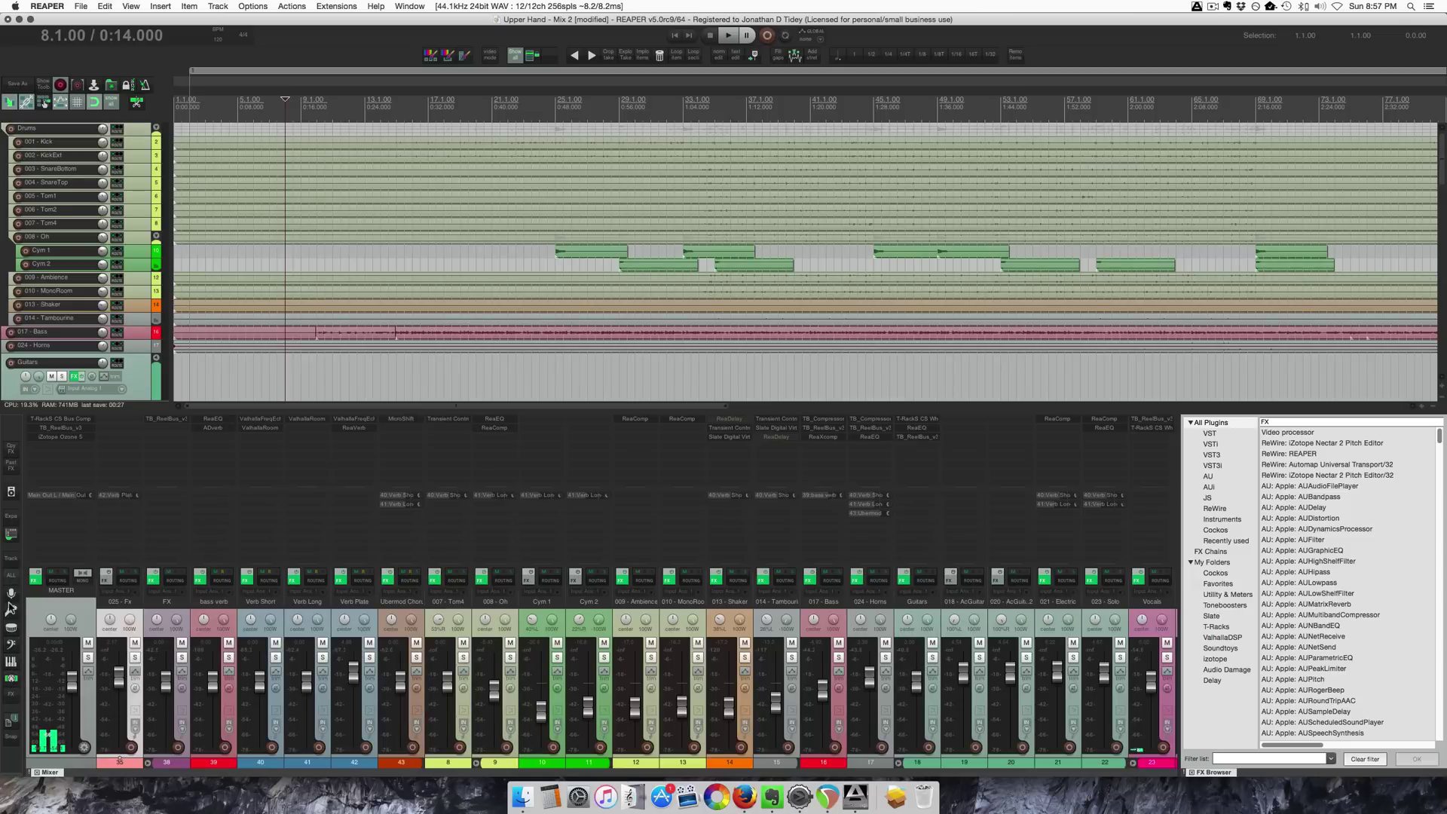